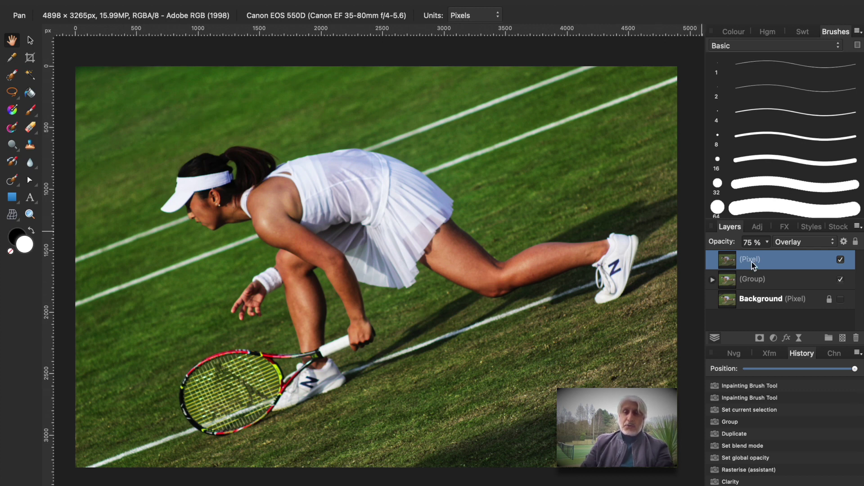
# - Revert the photo to its unedited Background-only state and select the Inpainting Brush
pyautogui.moveTo(856, 372); pyautogui.dragTo(745, 369)
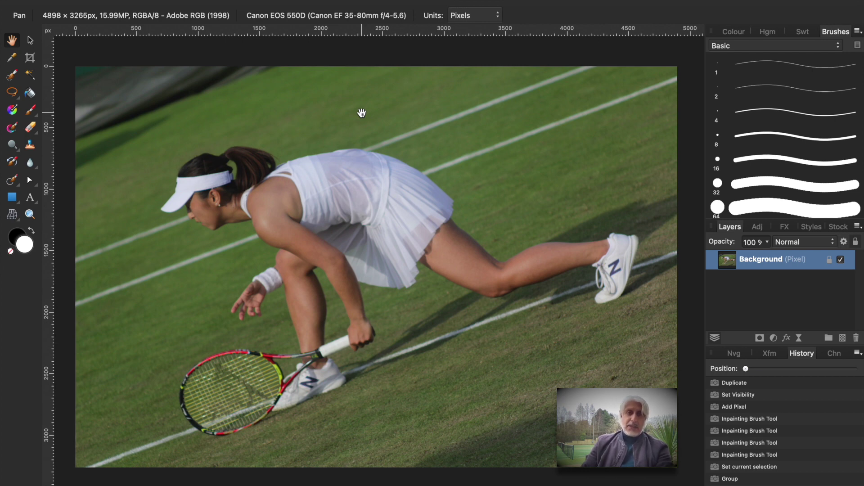
pyautogui.click(12, 180)
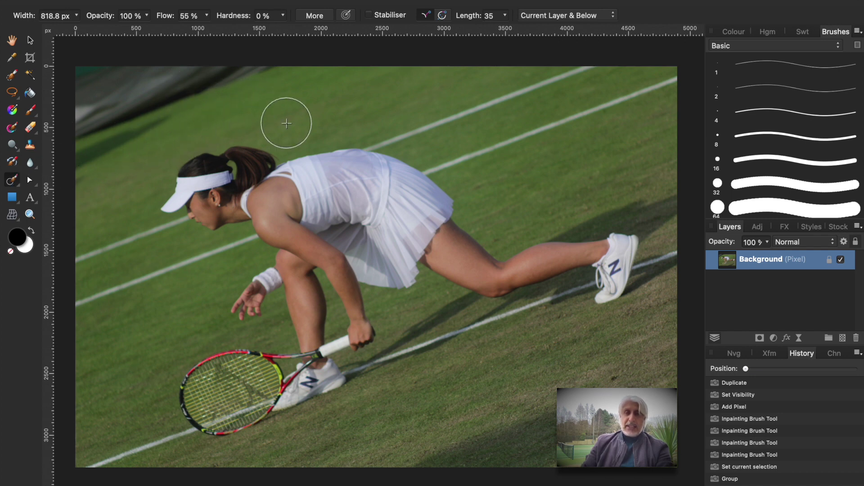
# - Duplicate the Background layer and hide the original Background beneath the copy
pyautogui.rightClick(765, 256)
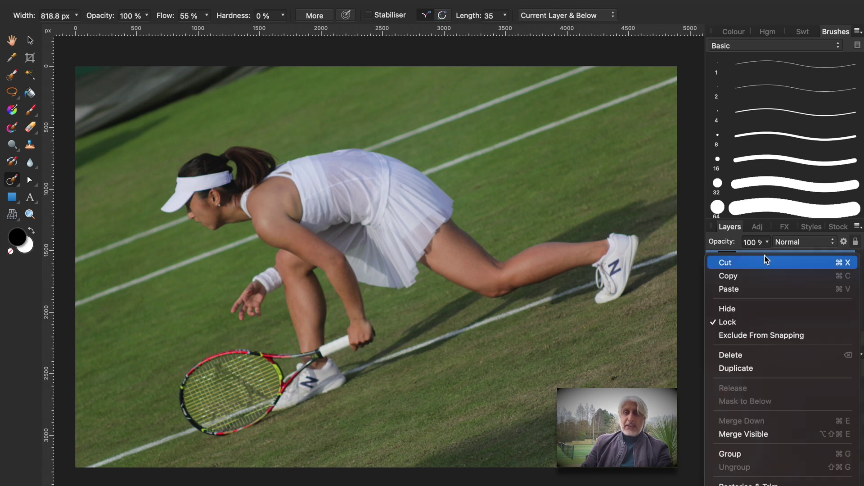
pyautogui.click(763, 374)
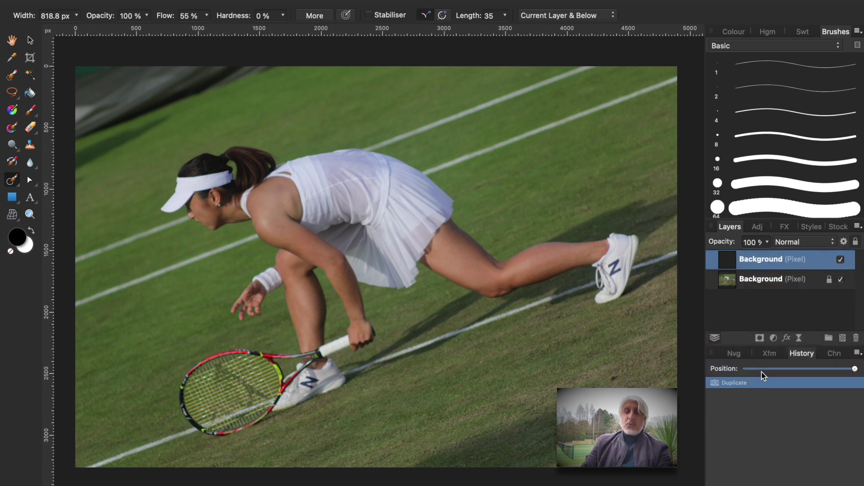
pyautogui.click(840, 279)
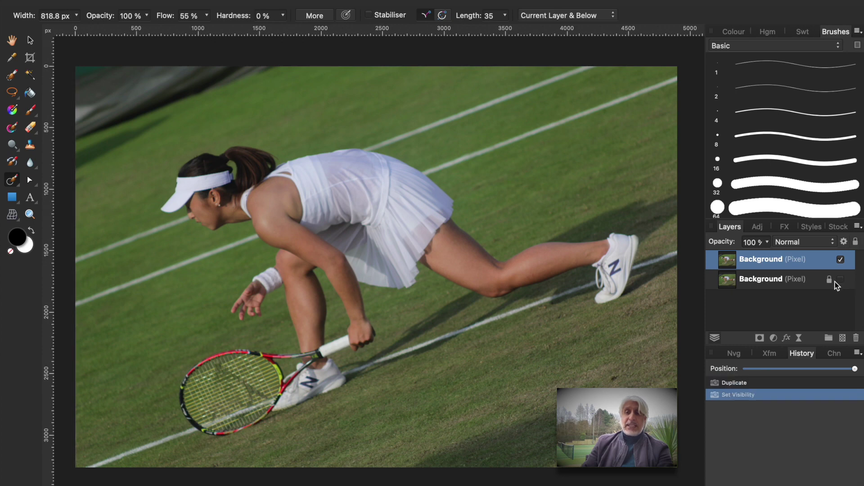
# - Add an empty pixel layer on top and keep brush sampling on Current Layer & Below
pyautogui.click(843, 339)
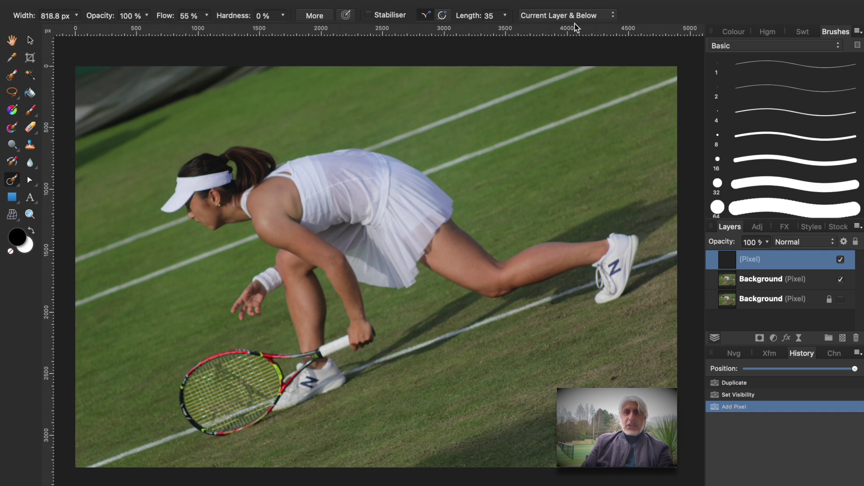
pyautogui.click(611, 16)
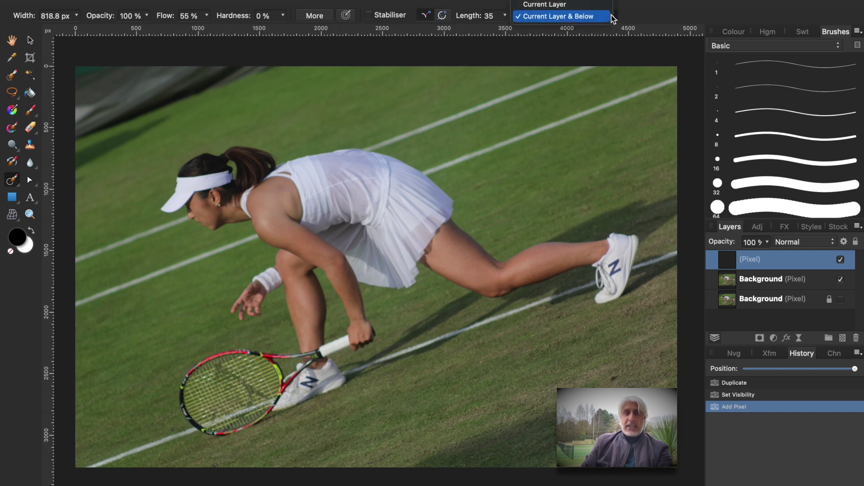
pyautogui.click(573, 5)
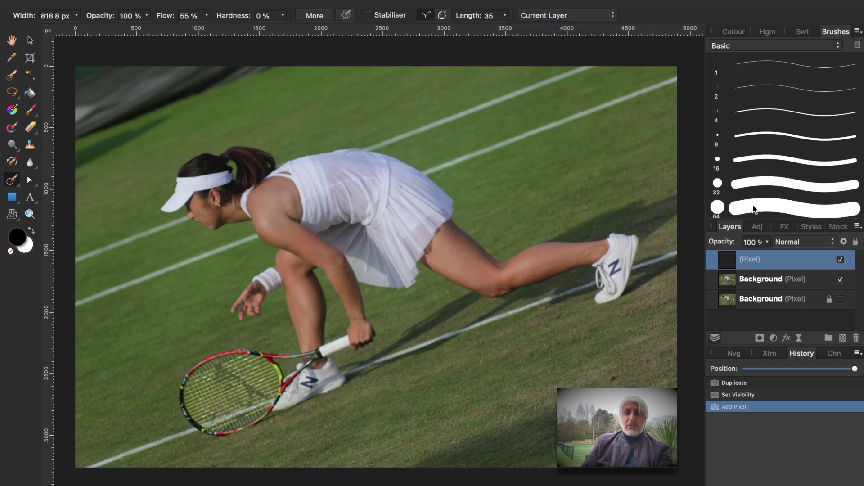
pyautogui.click(612, 16)
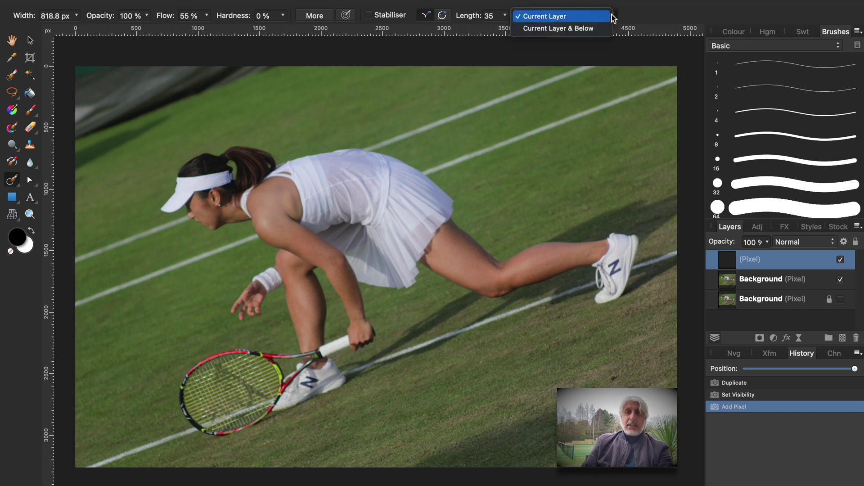
pyautogui.click(588, 29)
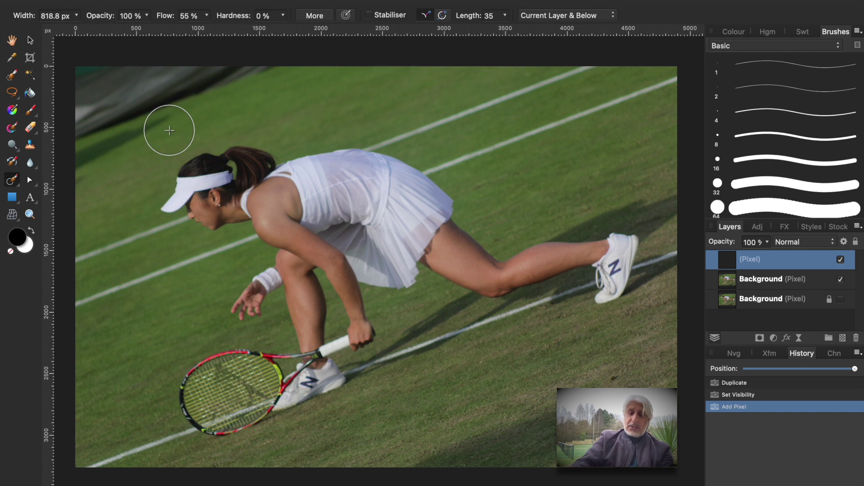
# - Inpaint away the dark patches in the upper-left corner and along the top edge with three strokes
pyautogui.moveTo(169, 130)
pyautogui.mouseDown()
pyautogui.moveTo(72, 159)
pyautogui.moveTo(70, 184)
pyautogui.moveTo(76, 175)
pyautogui.moveTo(89, 181)
pyautogui.moveTo(87, 163)
pyautogui.mouseUp()
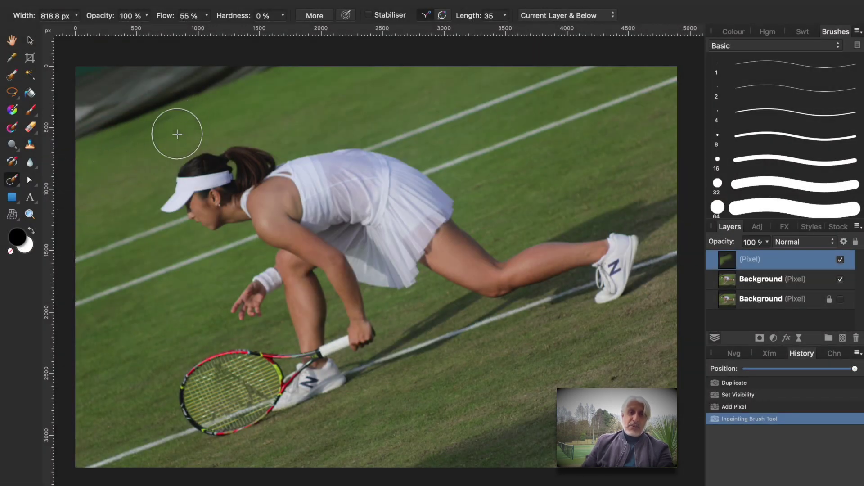
pyautogui.moveTo(283, 77)
pyautogui.mouseDown()
pyautogui.moveTo(217, 85)
pyautogui.moveTo(104, 126)
pyautogui.moveTo(43, 163)
pyautogui.moveTo(106, 216)
pyautogui.mouseUp()
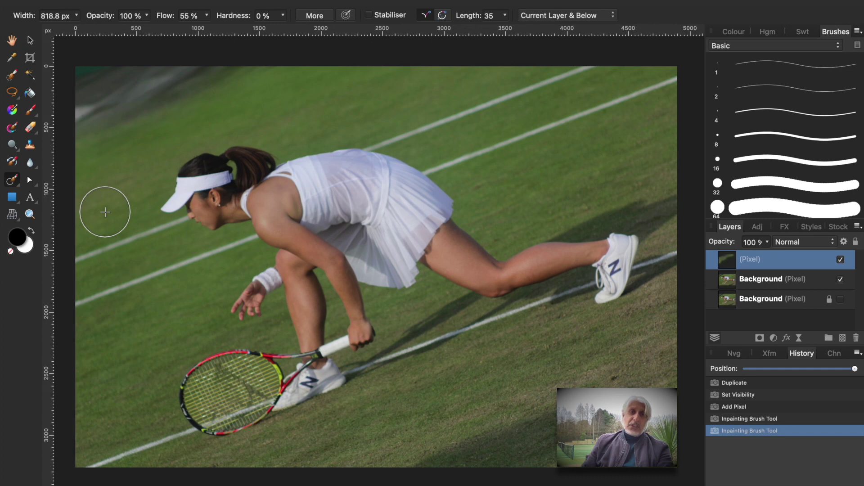
pyautogui.moveTo(252, 77)
pyautogui.mouseDown()
pyautogui.moveTo(185, 91)
pyautogui.moveTo(156, 110)
pyautogui.moveTo(110, 120)
pyautogui.moveTo(81, 109)
pyautogui.moveTo(80, 90)
pyautogui.moveTo(97, 66)
pyautogui.moveTo(177, 70)
pyautogui.moveTo(98, 86)
pyautogui.moveTo(84, 107)
pyautogui.moveTo(81, 156)
pyautogui.moveTo(143, 103)
pyautogui.moveTo(215, 64)
pyautogui.moveTo(250, 66)
pyautogui.mouseUp()
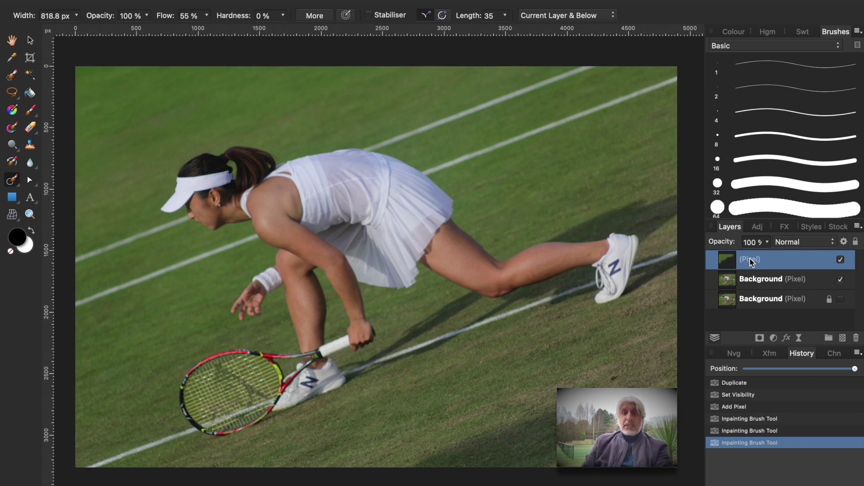
# - Toggle the background copy's visibility off and on to check the inpainting patch
pyautogui.click(840, 279)
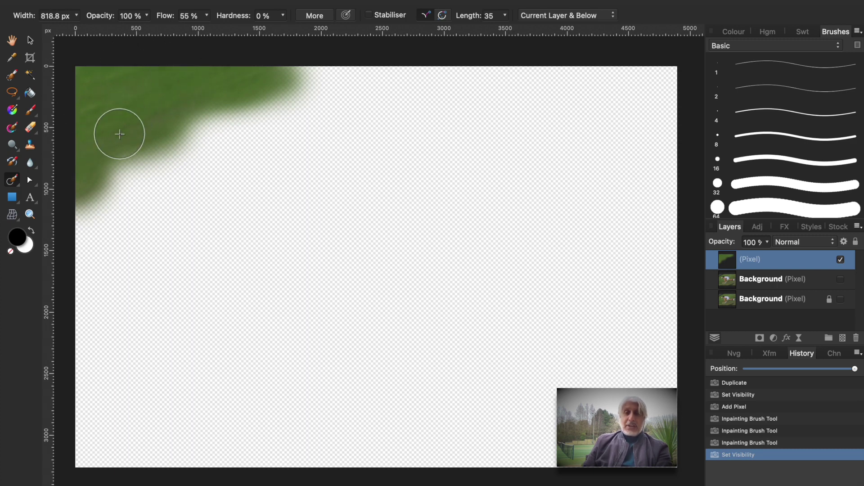
pyautogui.click(841, 279)
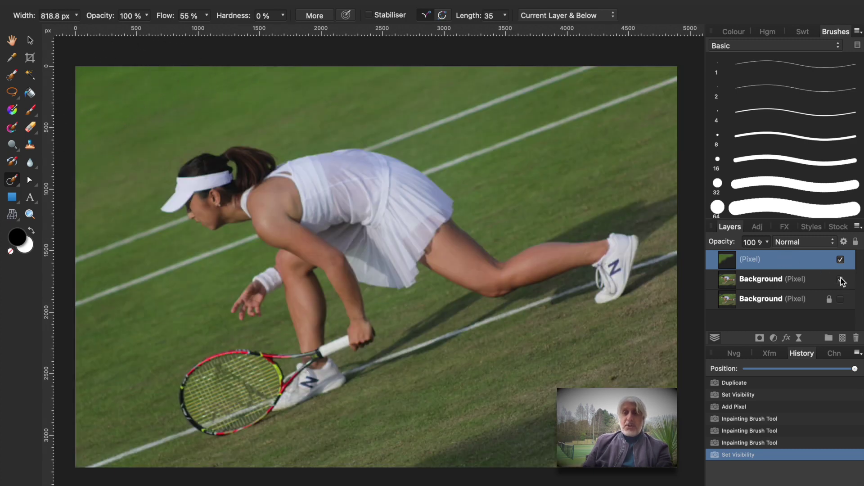
pyautogui.rightClick(756, 261)
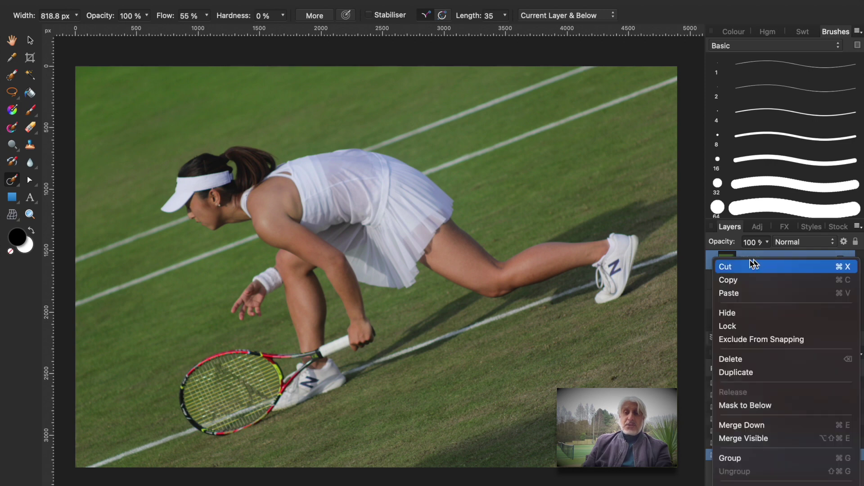
pyautogui.press('Escape')
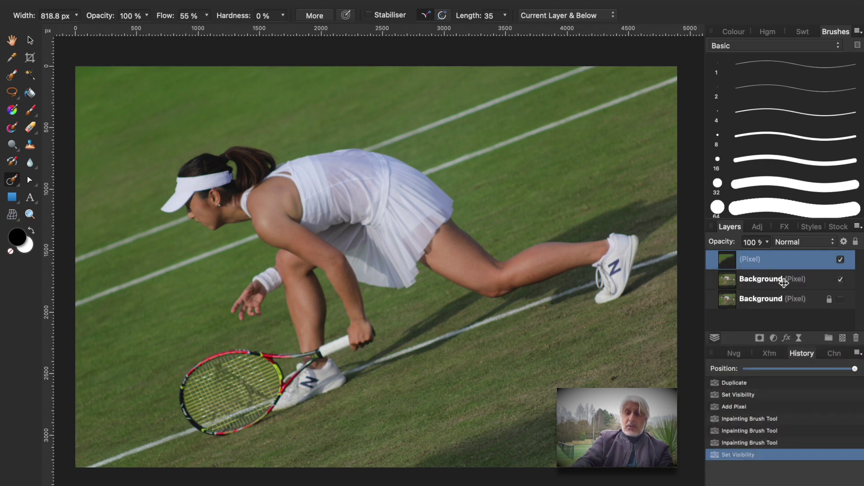
# - Group the patch layer with the background copy and duplicate that group
pyautogui.keyDown('shift'); pyautogui.click(784, 282); pyautogui.keyUp('shift')
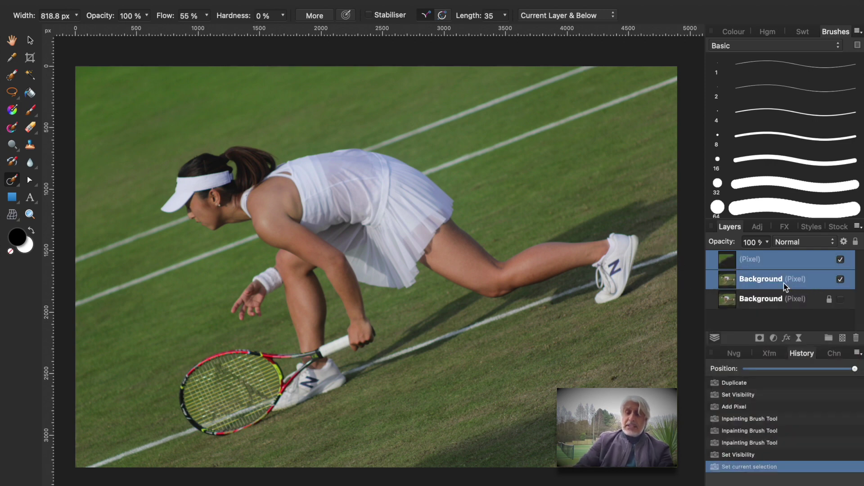
pyautogui.rightClick(762, 265)
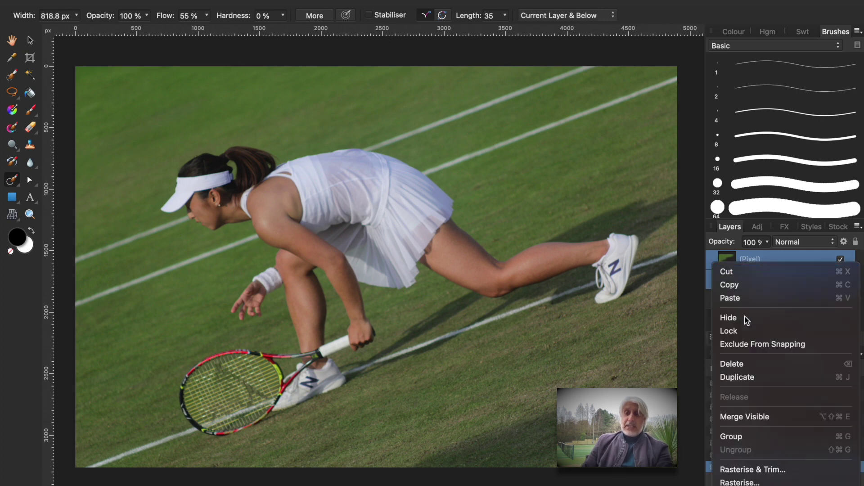
pyautogui.click(747, 437)
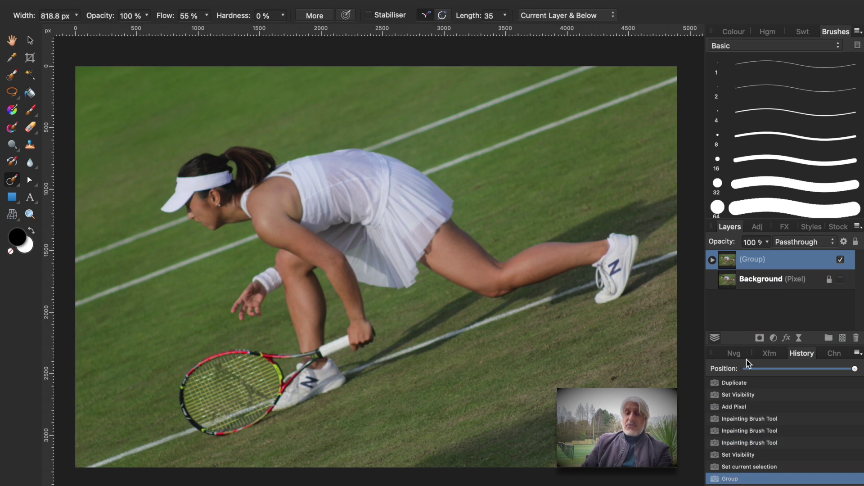
pyautogui.rightClick(771, 260)
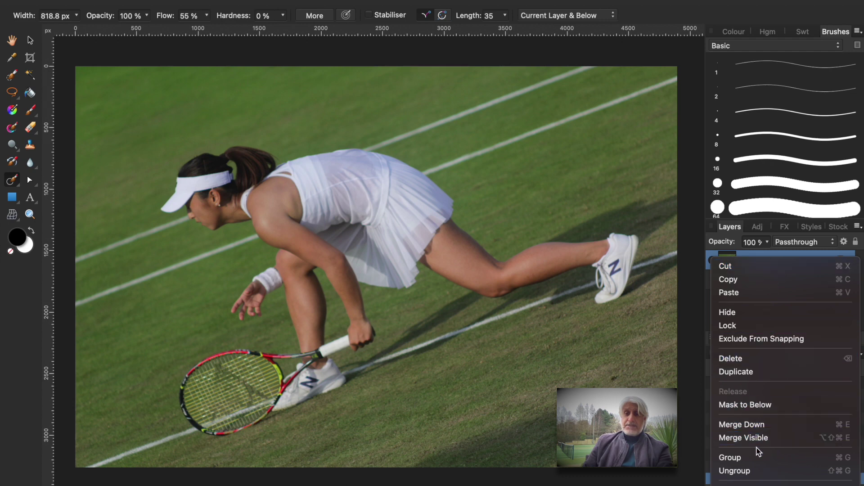
pyautogui.click(751, 373)
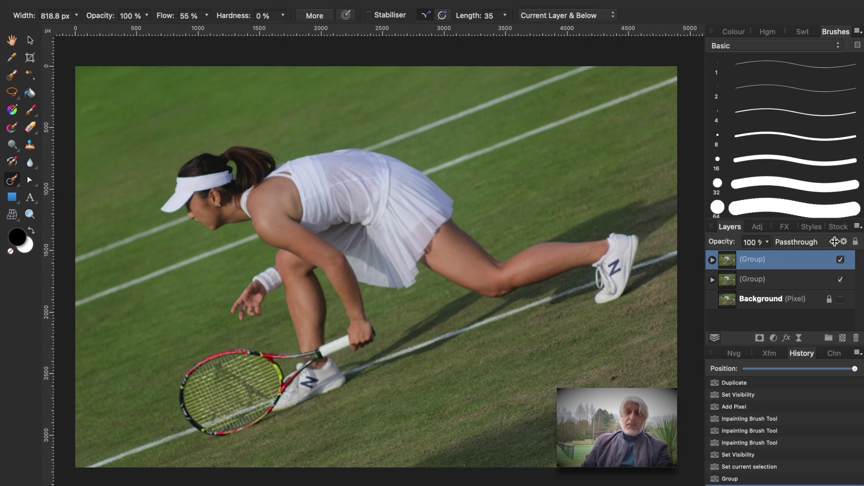
# - Set the top group's blend mode to Overlay and bring up its opacity slider
pyautogui.click(833, 245)
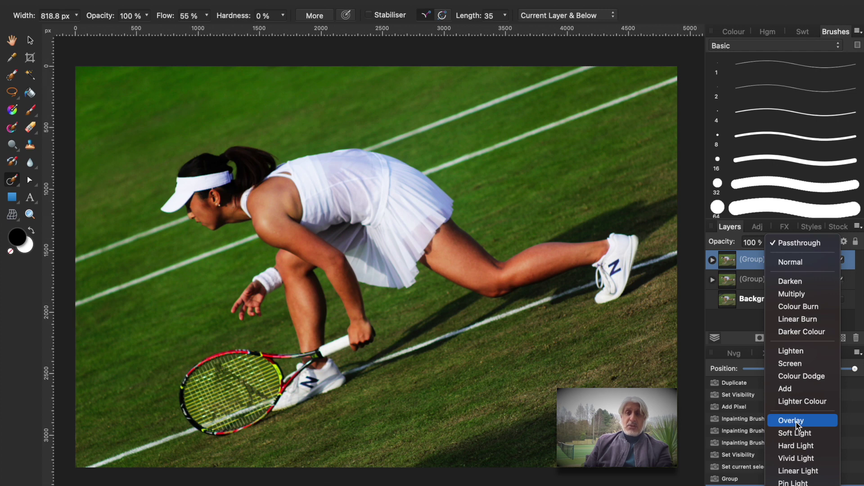
pyautogui.click(795, 420)
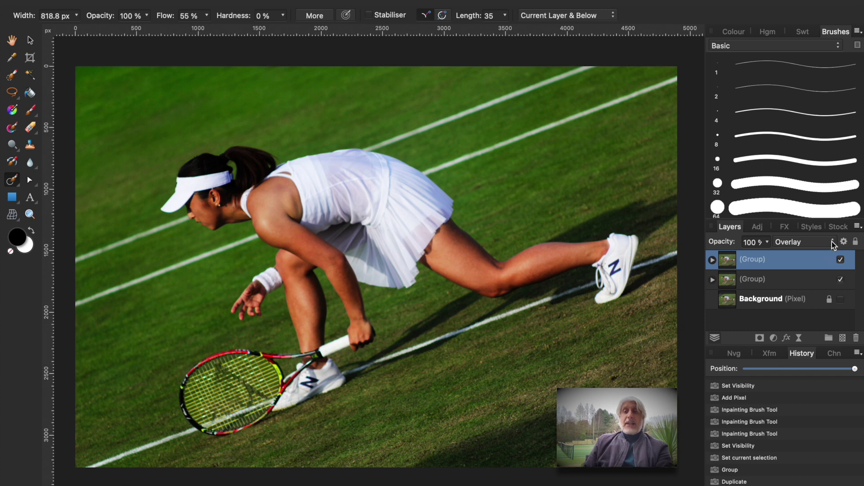
pyautogui.click(768, 242)
# - Lower the top group's opacity to 82% and toggle it to compare before and after
pyautogui.moveTo(768, 254); pyautogui.dragTo(749, 261)
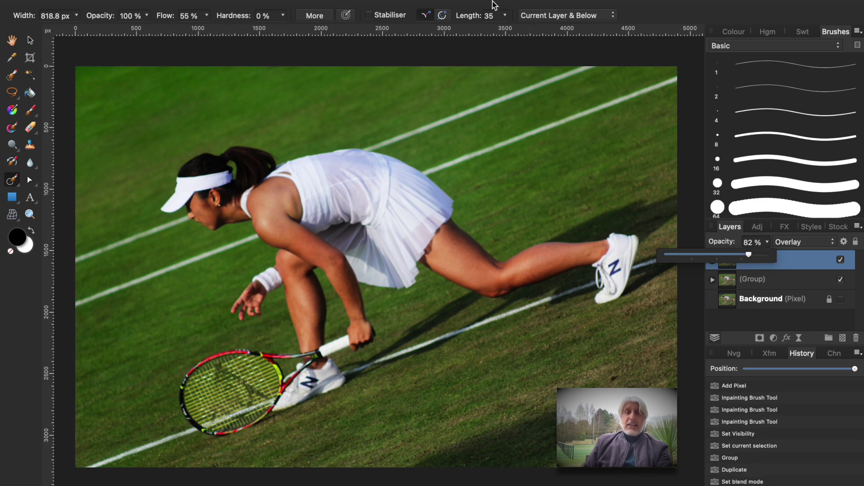
pyautogui.click(841, 260)
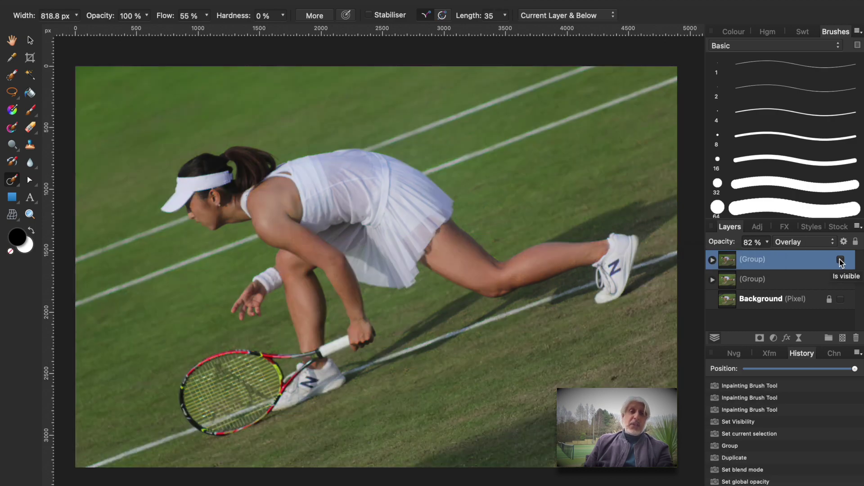
pyautogui.click(840, 260)
pyautogui.click(841, 260)
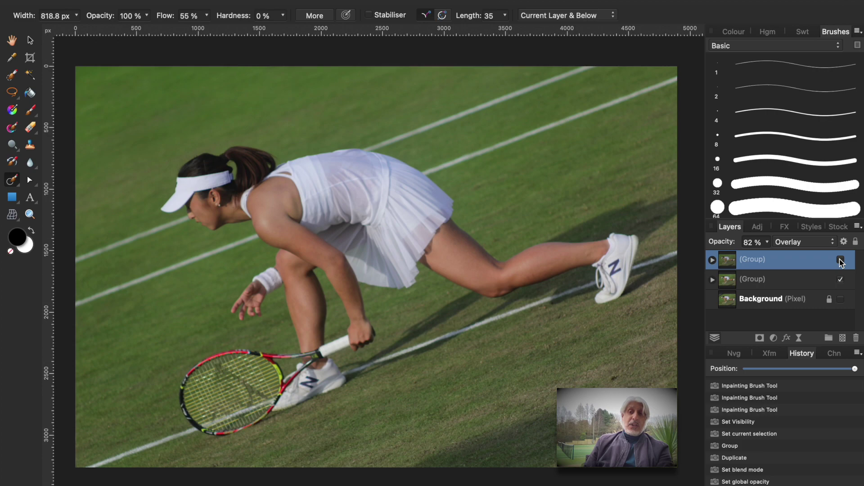
pyautogui.click(840, 260)
pyautogui.click(840, 260)
# - Turn visibility back on for the Background, the lower group and the top group
pyautogui.click(840, 280)
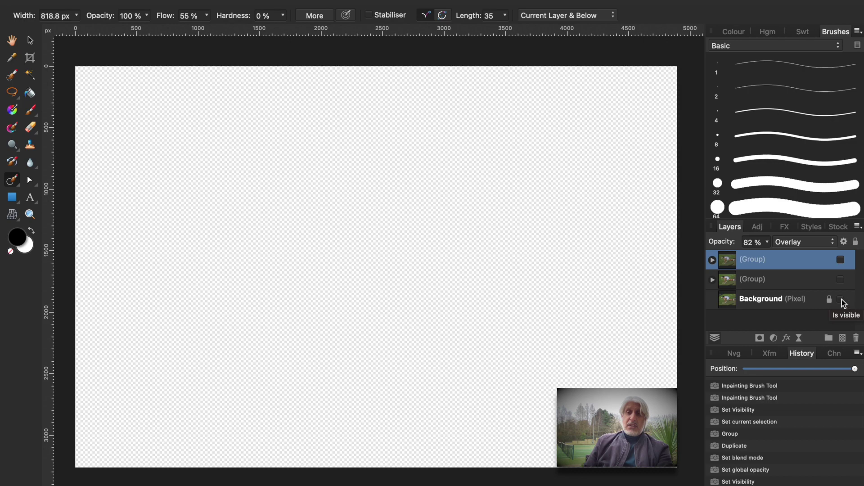
pyautogui.click(840, 300)
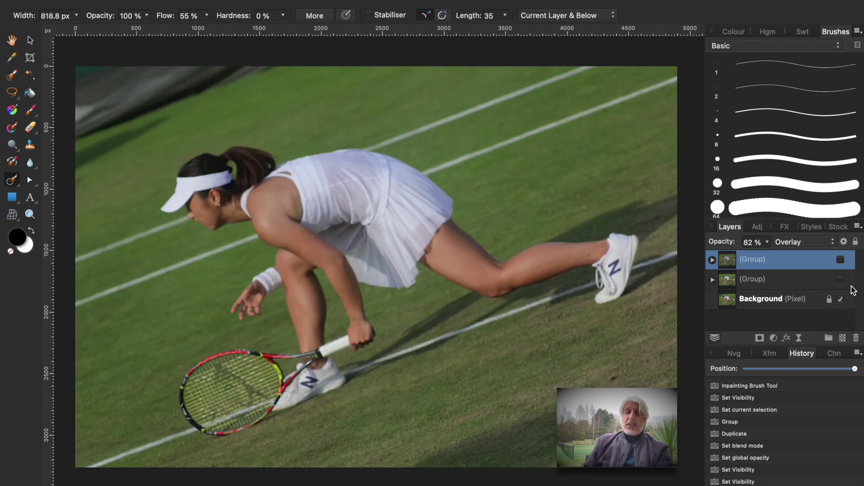
pyautogui.click(840, 281)
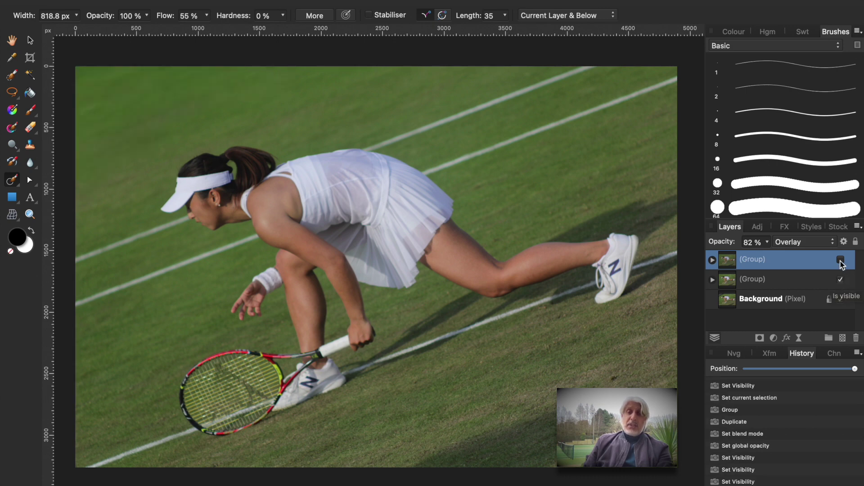
pyautogui.click(840, 260)
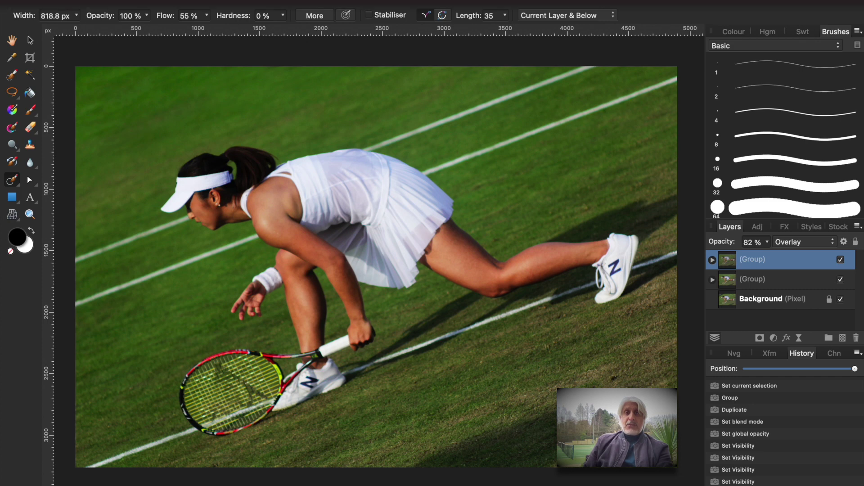
pyautogui.moveTo(360, 36)
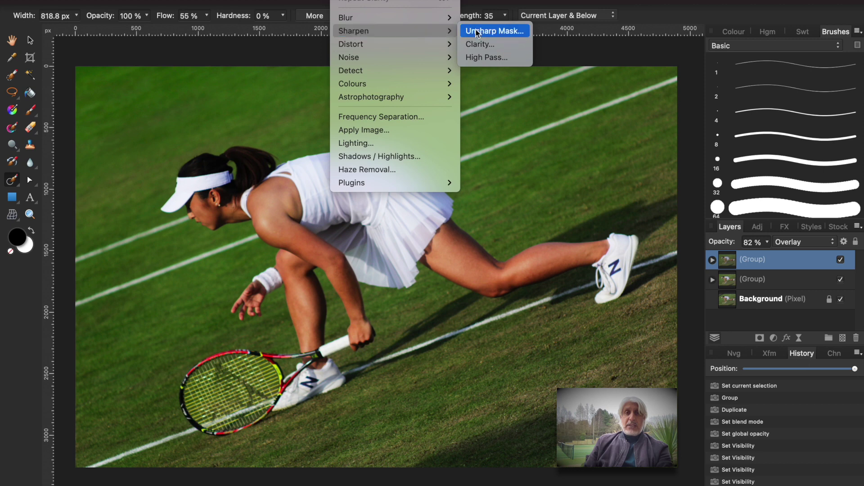
# - Apply a Clarity sharpening filter to the top layer with increased strength
pyautogui.click(485, 46)
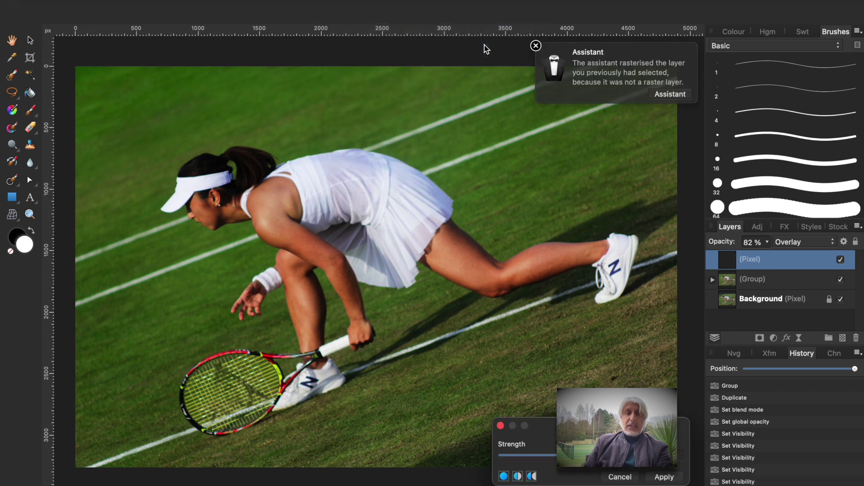
pyautogui.click(230, 219)
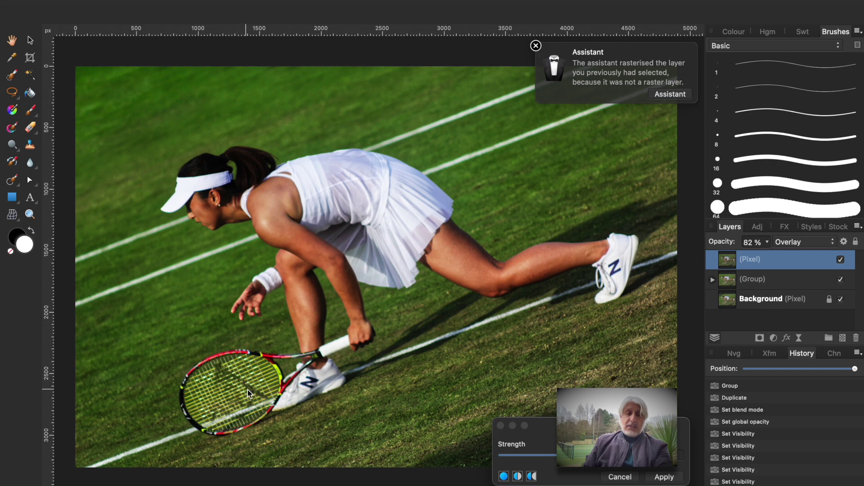
pyautogui.scroll(3, 241, 352)
pyautogui.scroll(5, 242, 352)
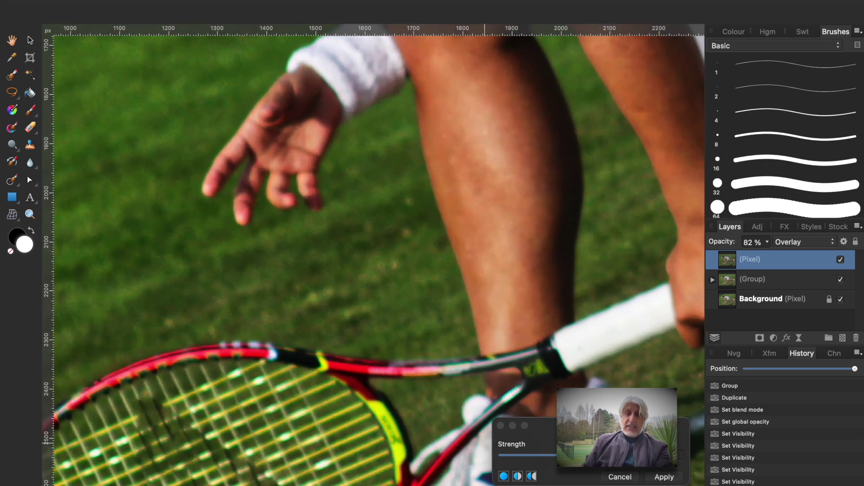
pyautogui.moveTo(545, 456); pyautogui.dragTo(485, 468)
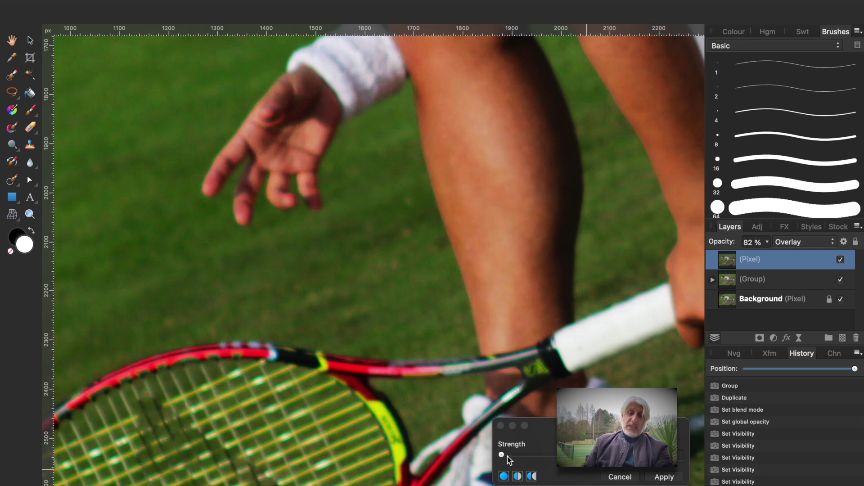
pyautogui.moveTo(502, 454); pyautogui.dragTo(563, 455)
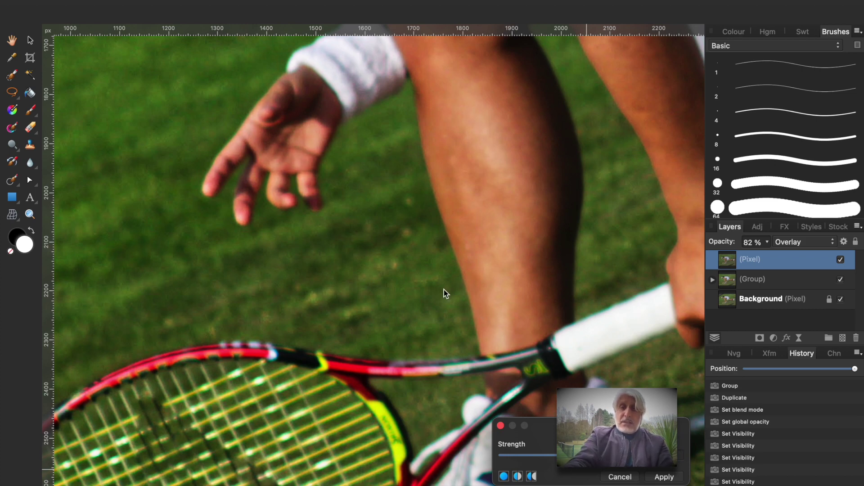
pyautogui.press('super+0')
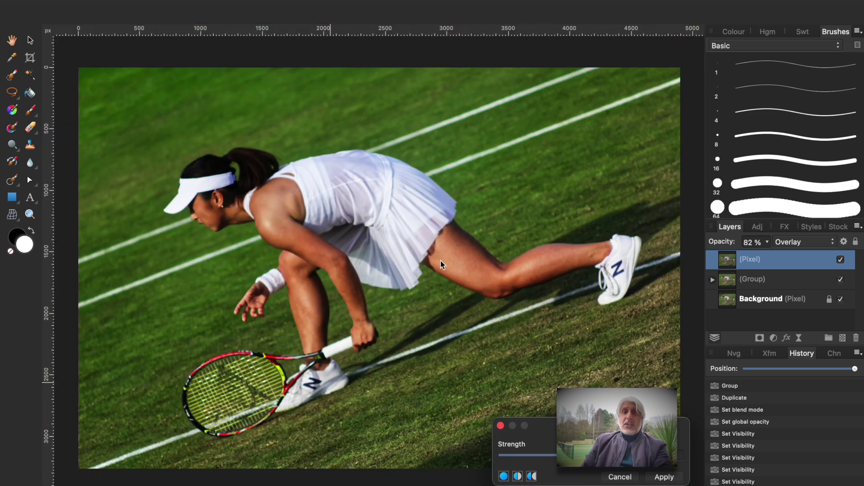
pyautogui.click(436, 16)
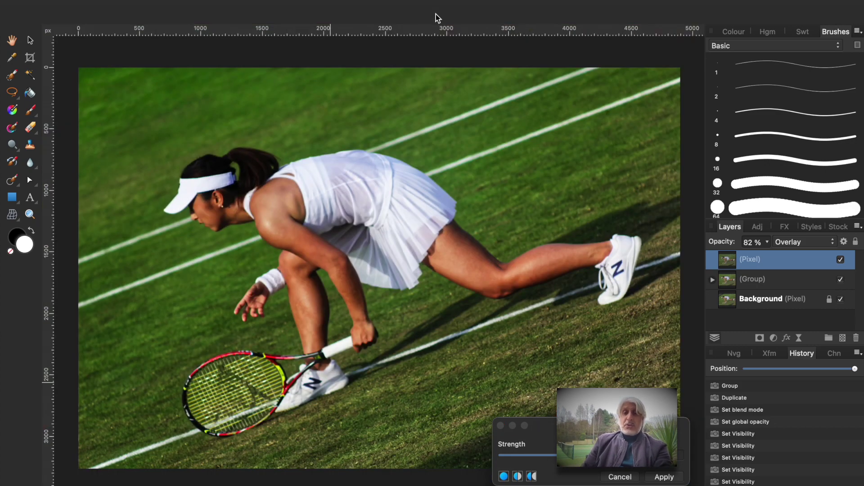
pyautogui.click(663, 477)
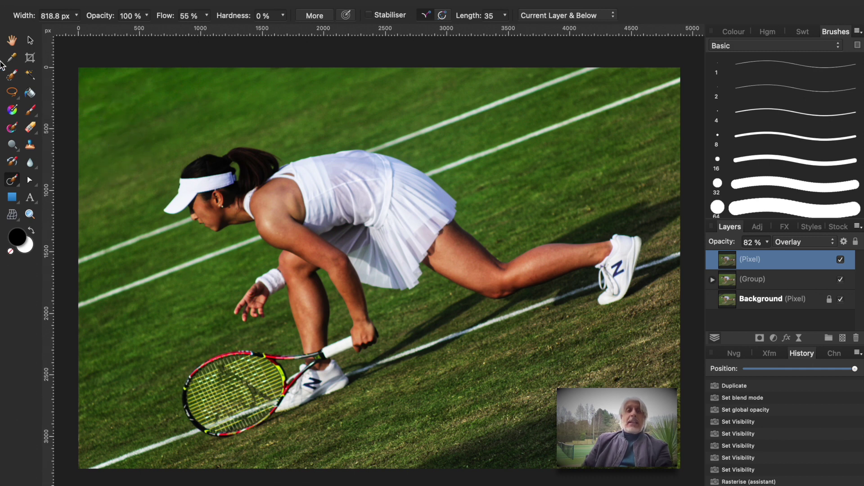
# - Switch to the Hand tool and enable the Outline layer effect
pyautogui.click(11, 43)
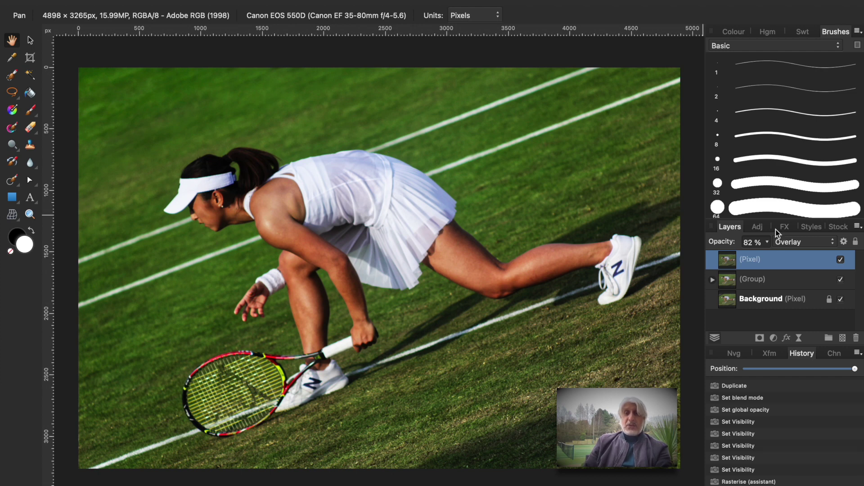
pyautogui.click(759, 228)
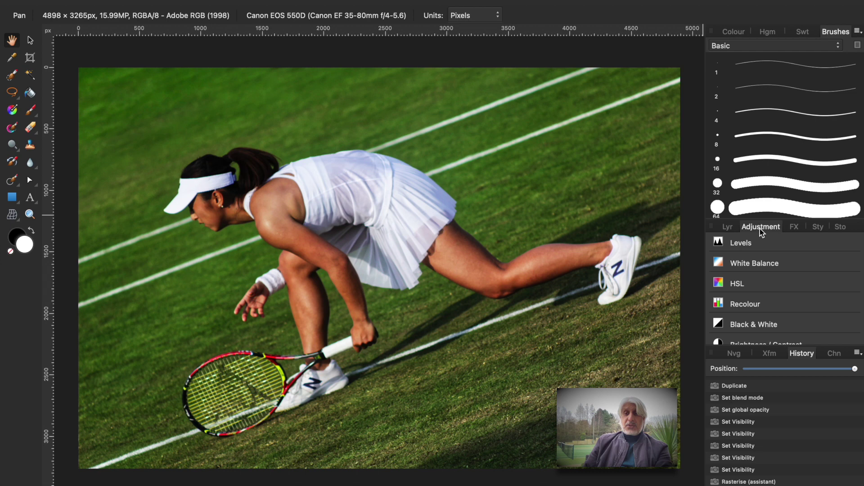
pyautogui.click(793, 227)
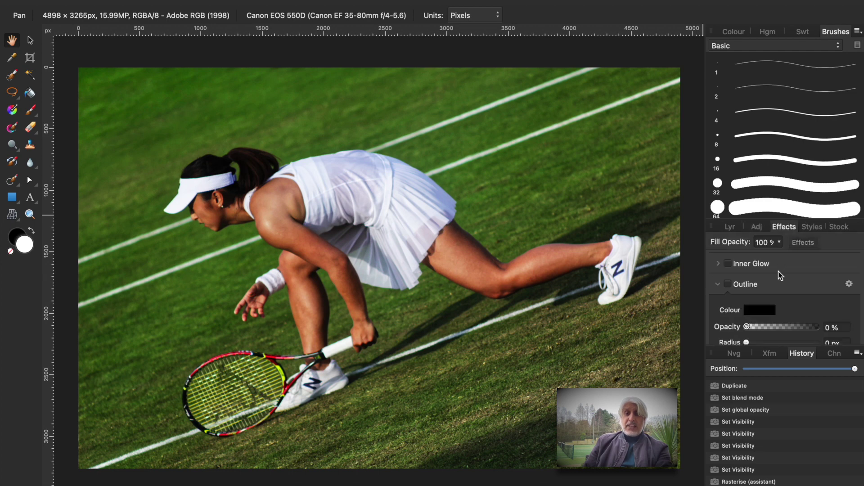
pyautogui.scroll(-3, 778, 271)
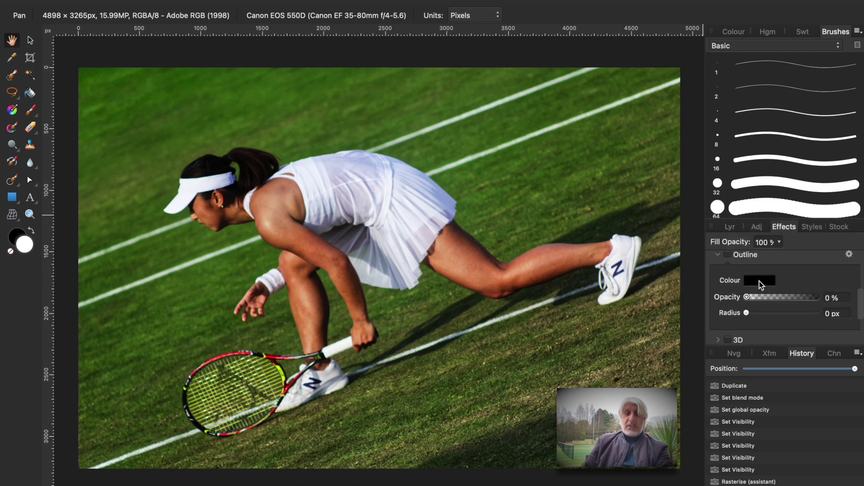
pyautogui.scroll(1, 747, 279)
pyautogui.click(727, 270)
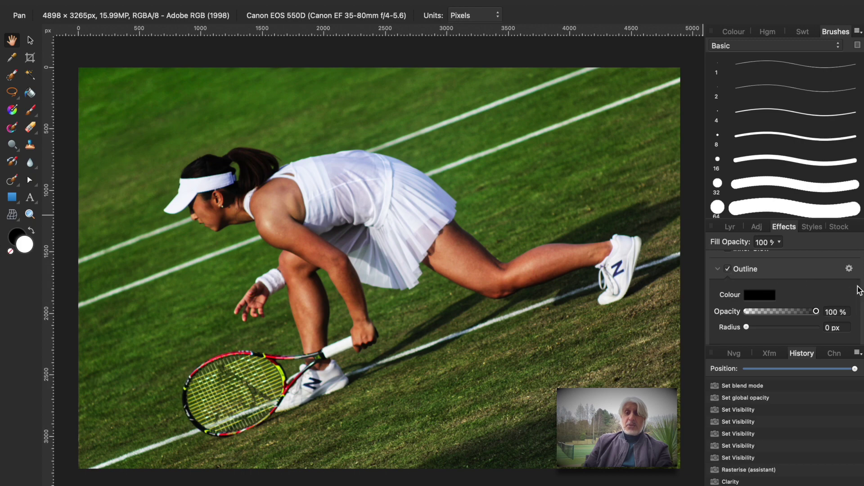
# - Open the Outline effect settings and set the outline colour to white
pyautogui.click(849, 269)
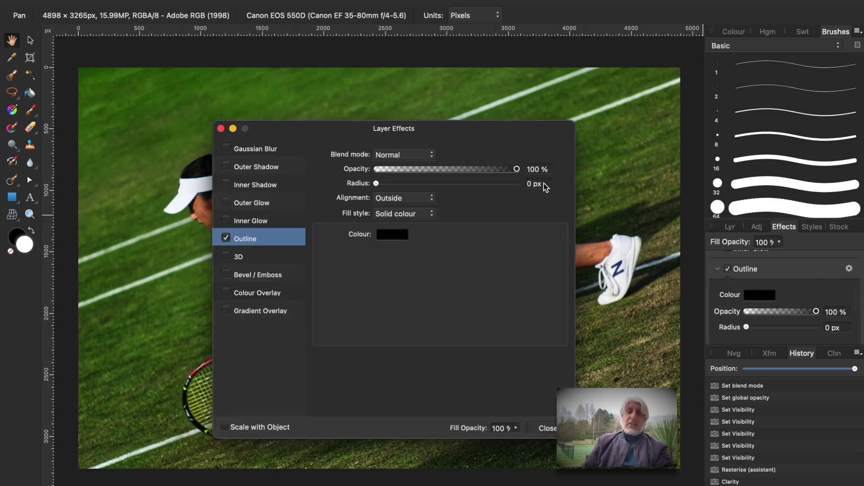
pyautogui.moveTo(464, 136); pyautogui.dragTo(752, 80)
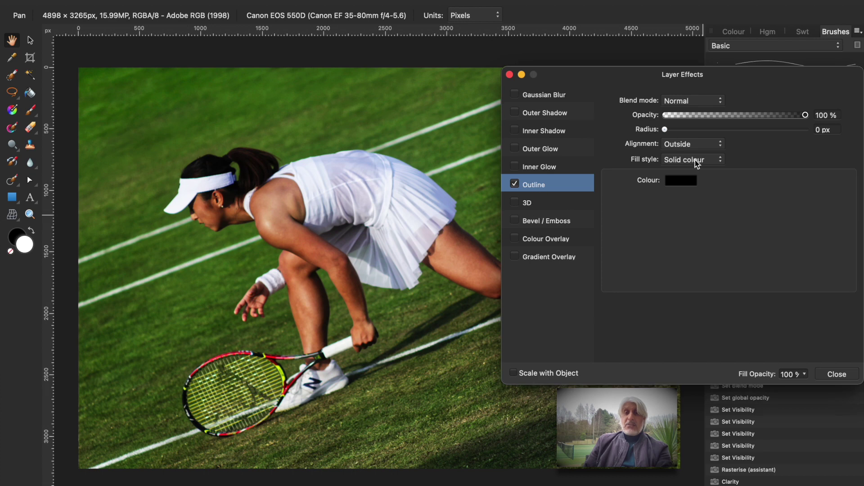
pyautogui.click(678, 181)
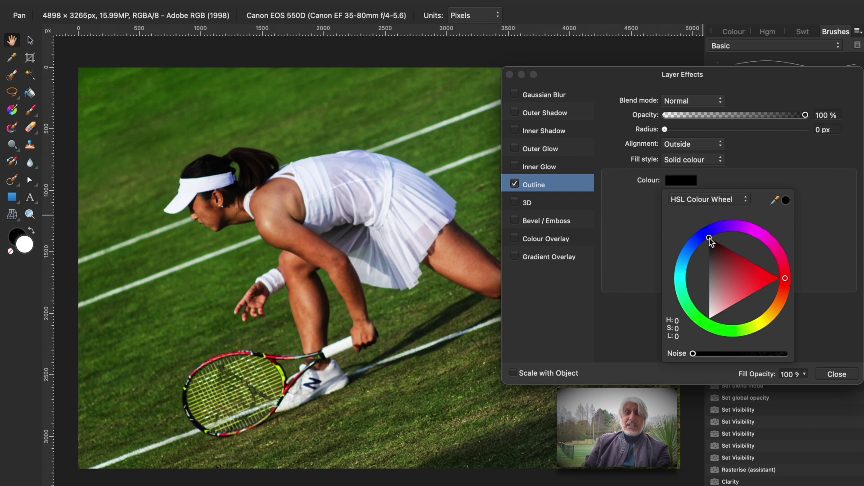
pyautogui.moveTo(709, 239); pyautogui.dragTo(710, 319)
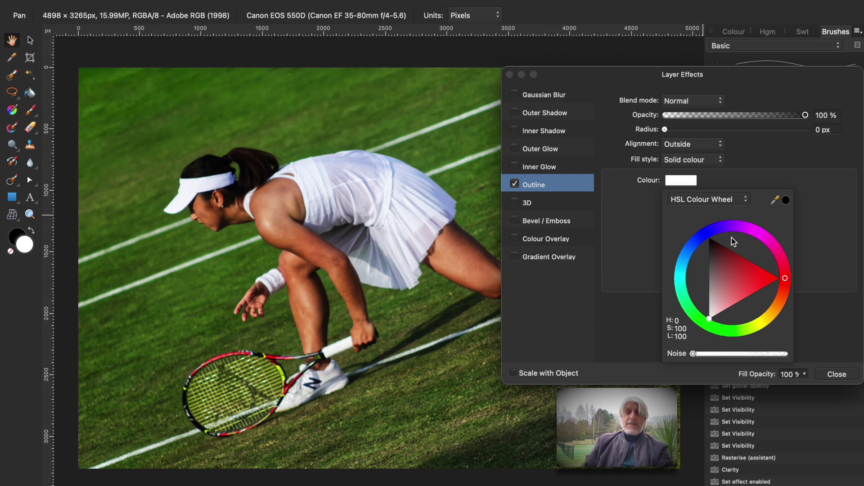
pyautogui.click(732, 181)
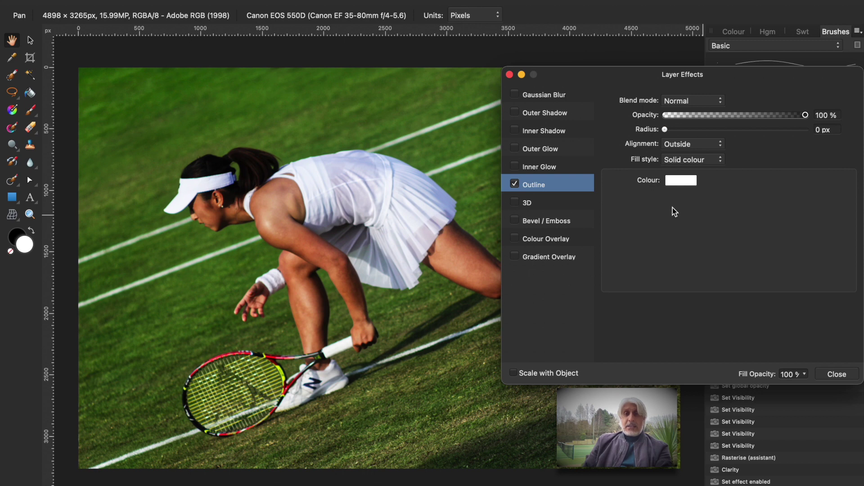
# - Align the outline Inside and set its radius to 48.9 px
pyautogui.click(689, 145)
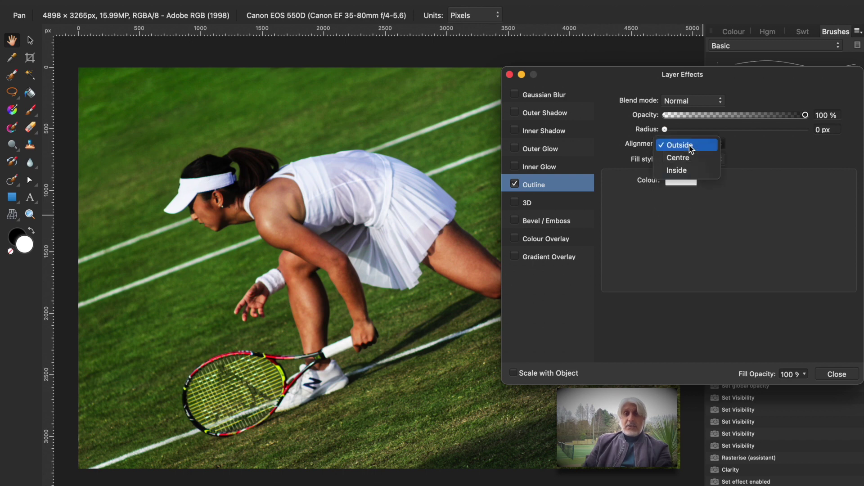
pyautogui.click(684, 170)
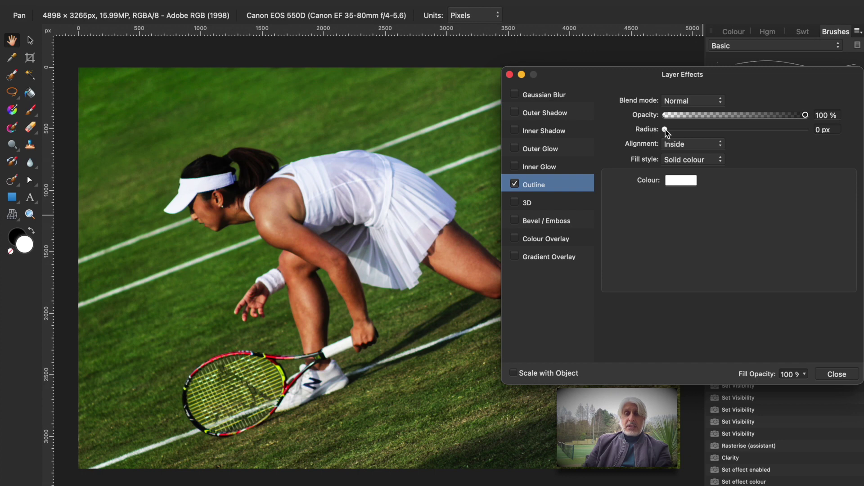
pyautogui.moveTo(665, 130); pyautogui.dragTo(789, 132)
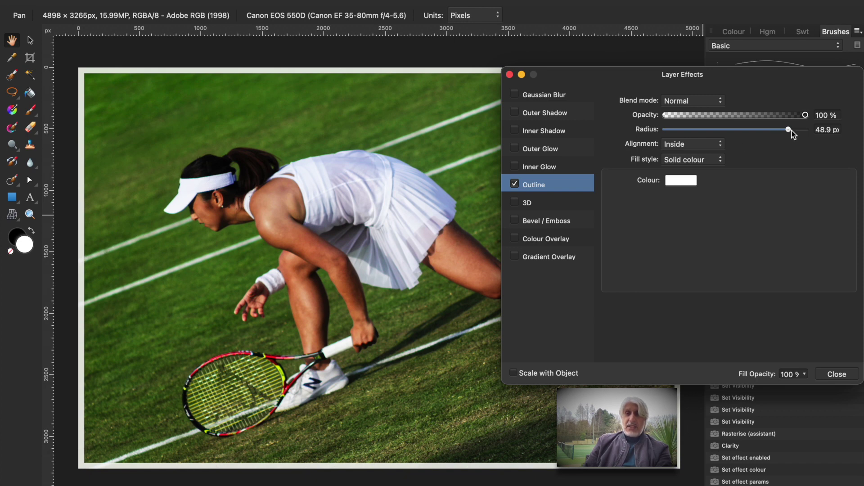
pyautogui.moveTo(790, 131)
pyautogui.mouseDown()
pyautogui.moveTo(798, 131)
pyautogui.moveTo(789, 133)
pyautogui.mouseUp()
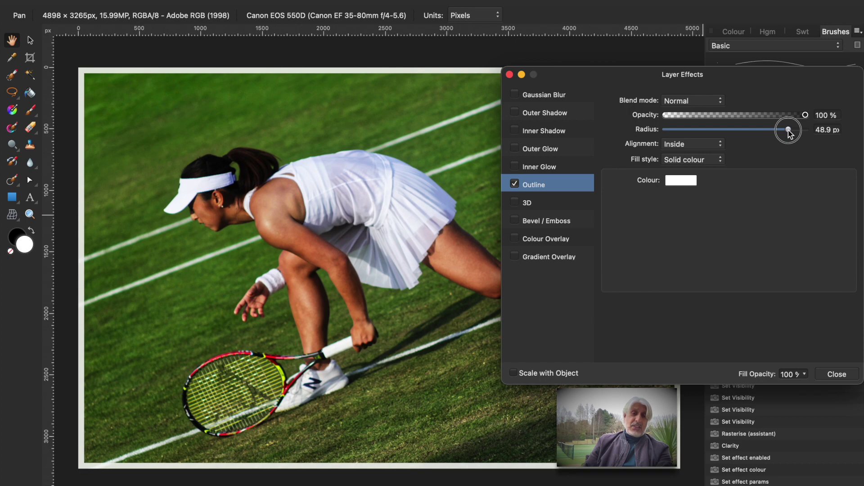
pyautogui.moveTo(789, 133); pyautogui.dragTo(789, 133)
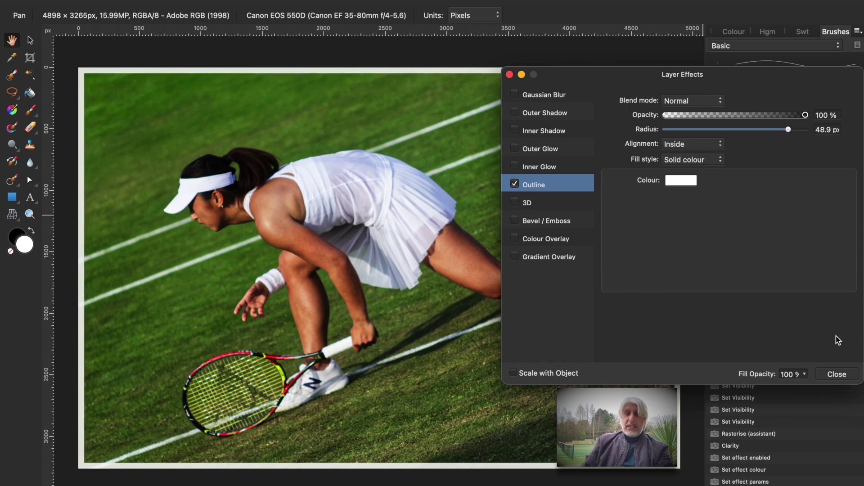
pyautogui.click(842, 373)
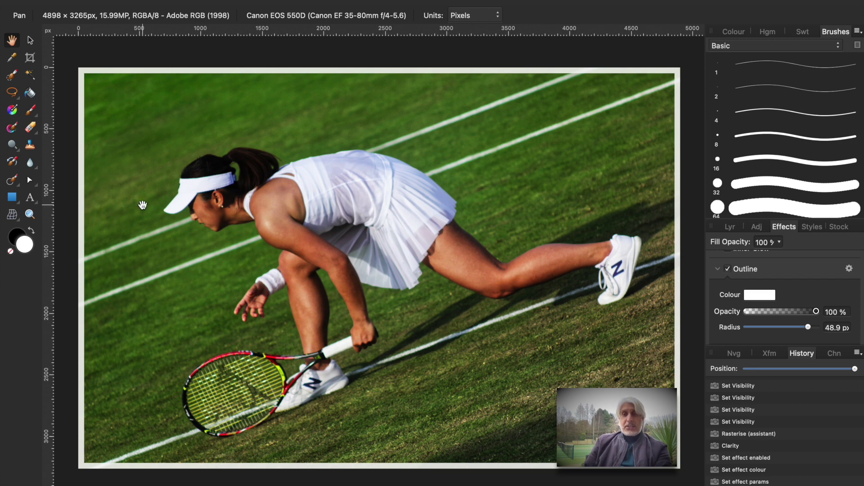
# - Undo the outline in History, then crop the left and top edges to 4786 × 3165 px
pyautogui.click(740, 482)
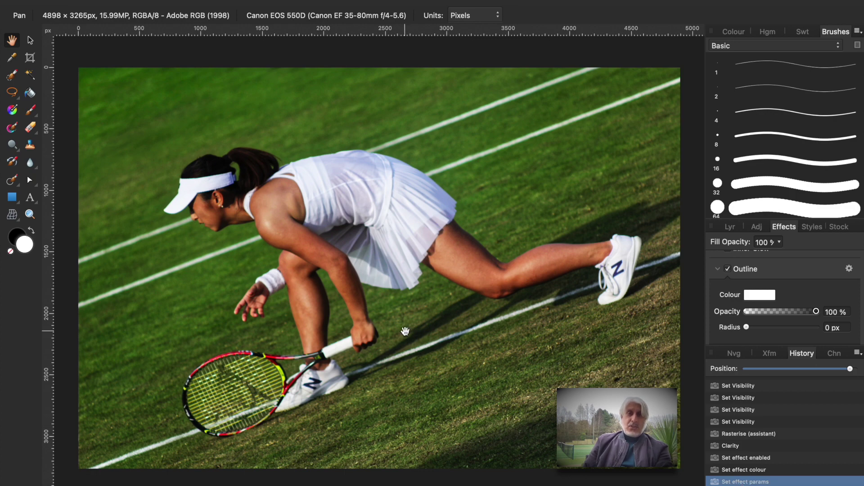
pyautogui.click(30, 57)
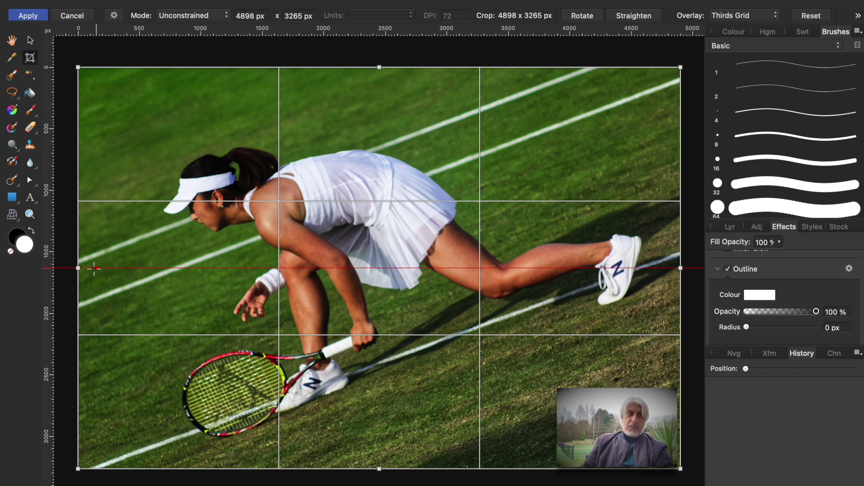
pyautogui.moveTo(78, 269); pyautogui.dragTo(92, 268)
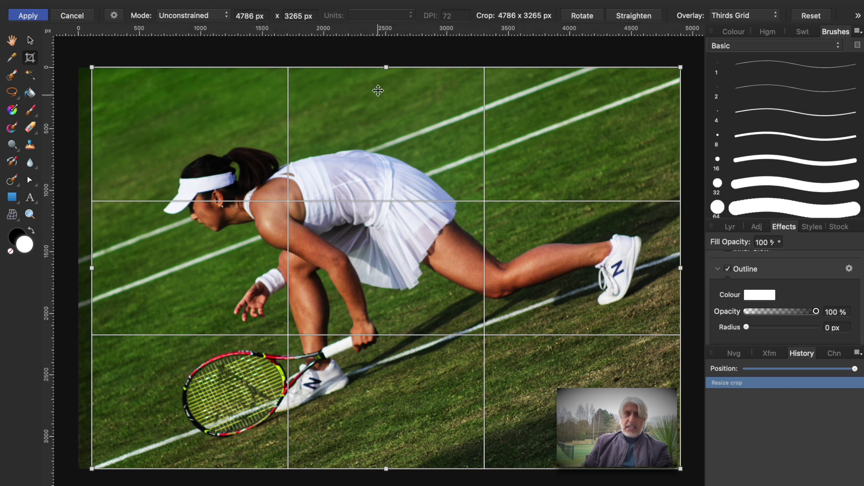
pyautogui.moveTo(385, 67); pyautogui.dragTo(385, 77)
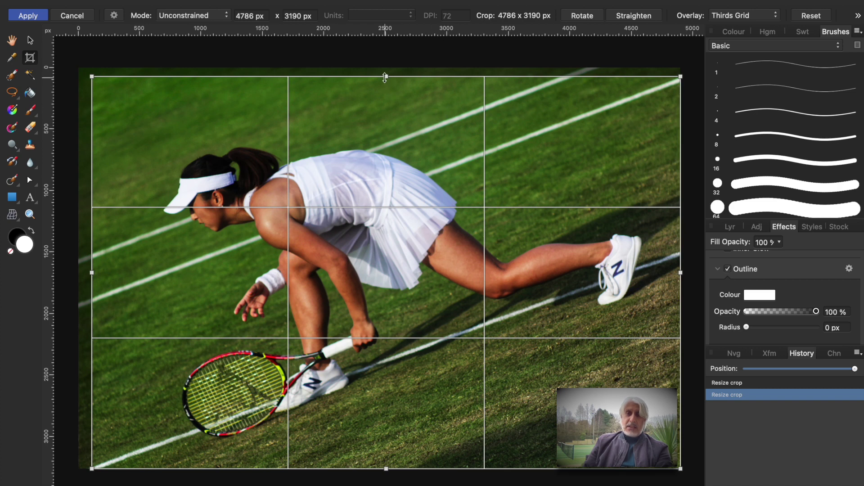
pyautogui.moveTo(385, 77); pyautogui.dragTo(386, 80)
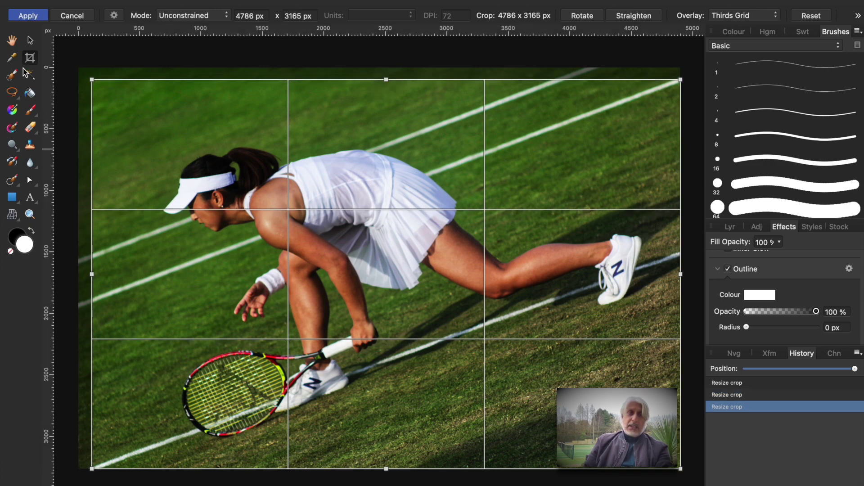
pyautogui.click(26, 16)
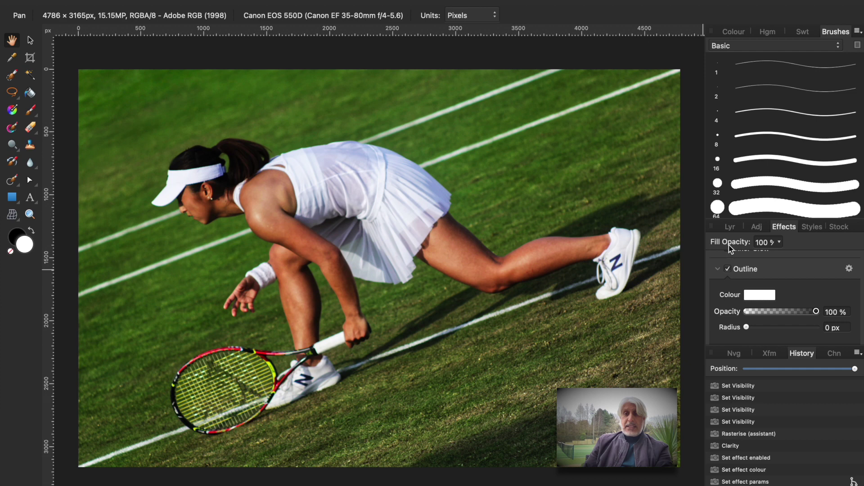
# - Open the Layer Effects dialog for the top pixel layer's Outline effect (white, inside, 0 px)
pyautogui.click(731, 226)
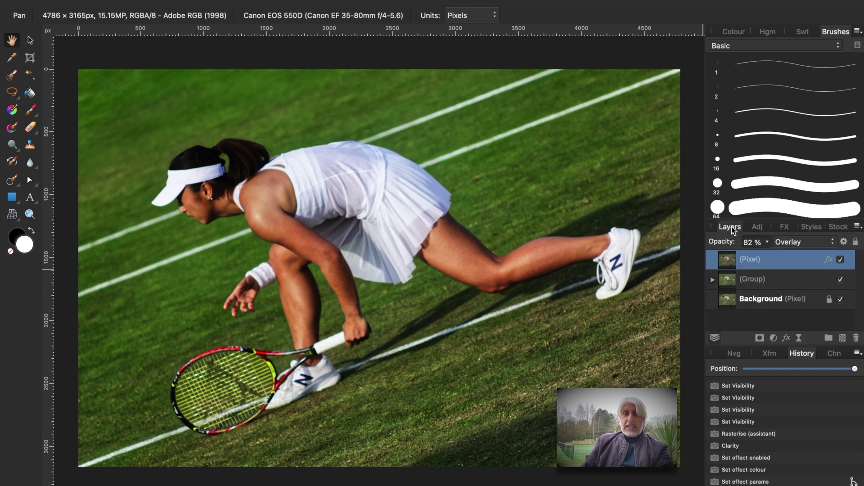
pyautogui.rightClick(760, 258)
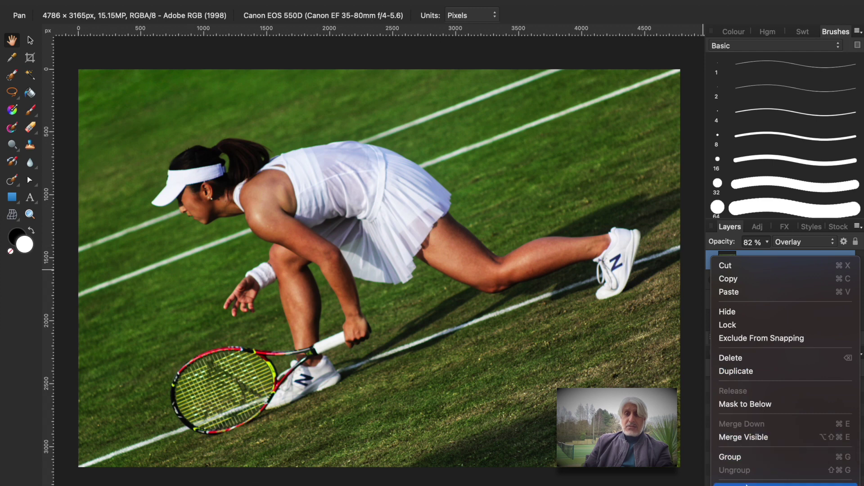
pyautogui.click(783, 485)
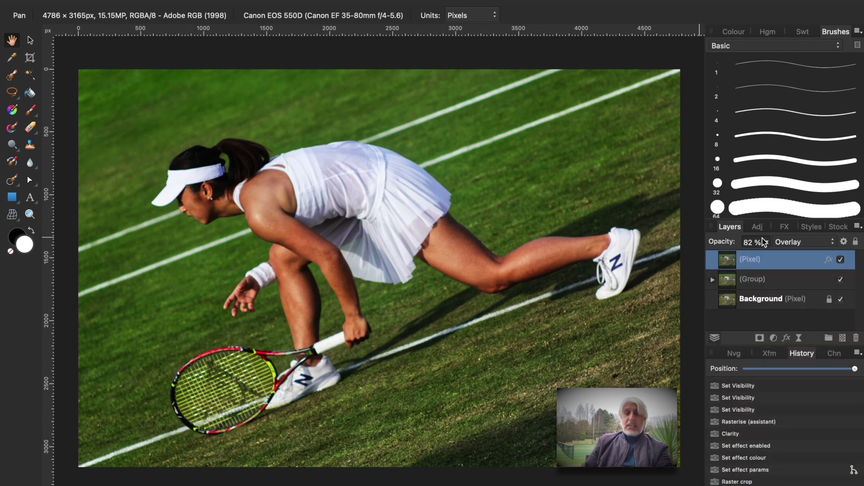
pyautogui.click(785, 226)
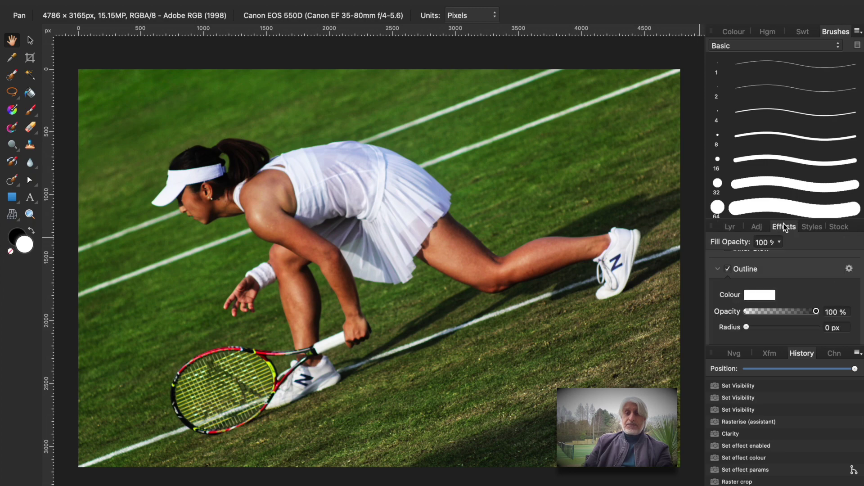
pyautogui.click(850, 269)
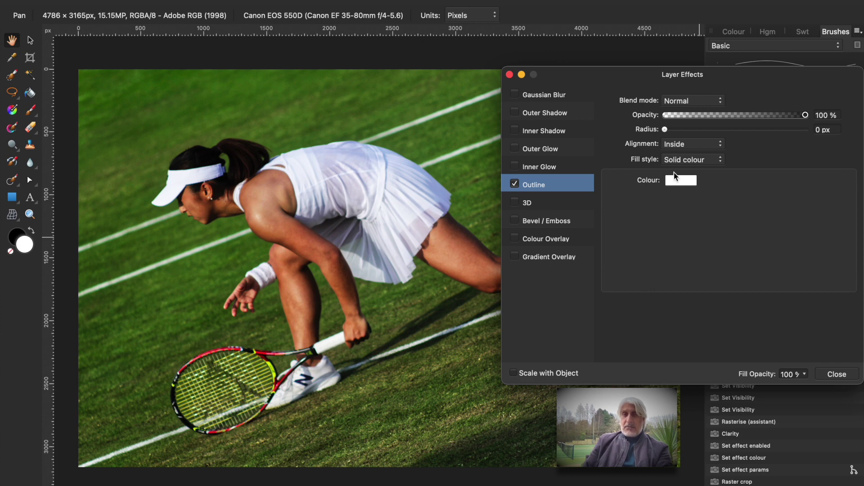
# - Widen the white inside outline radius to about 41.3 px and close the Layer Effects dialog
pyautogui.moveTo(665, 131); pyautogui.dragTo(775, 141)
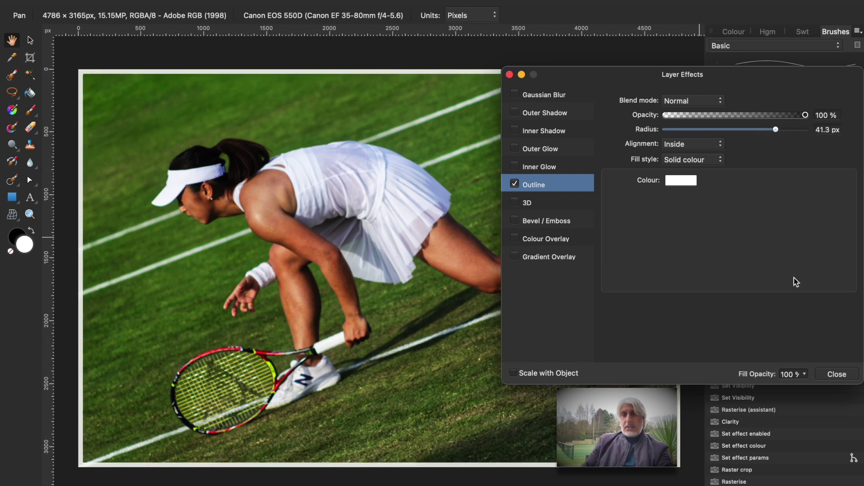
pyautogui.click(836, 374)
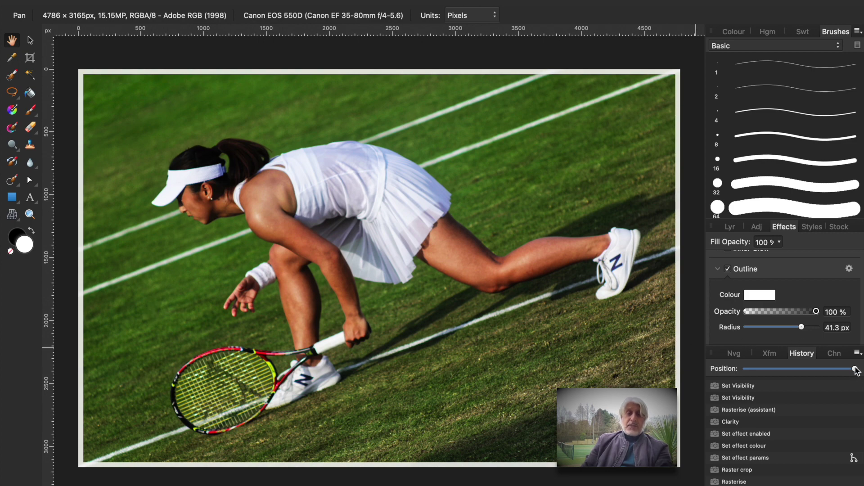
# - Revert the tennis photo to its original state in History, discarding the 100 px outline radius trial
pyautogui.moveTo(855, 370); pyautogui.dragTo(650, 382)
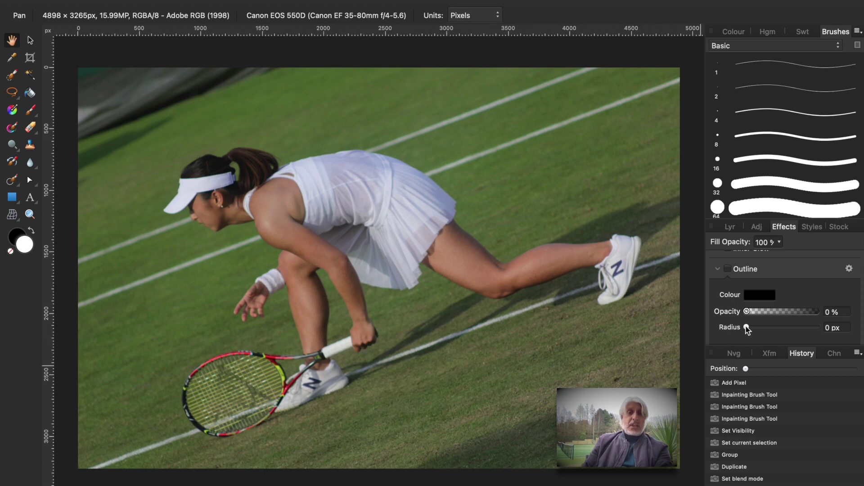
pyautogui.moveTo(747, 330); pyautogui.dragTo(855, 330)
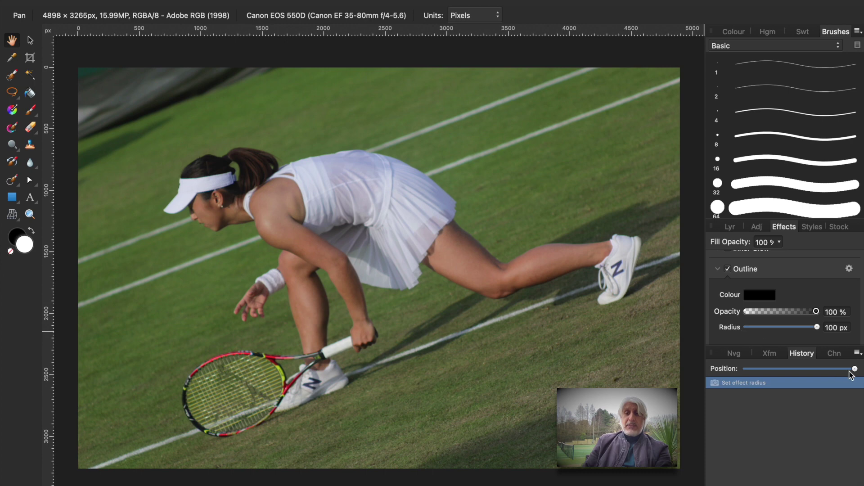
pyautogui.moveTo(855, 369)
pyautogui.mouseDown()
pyautogui.moveTo(739, 367)
pyautogui.moveTo(855, 369)
pyautogui.mouseUp()
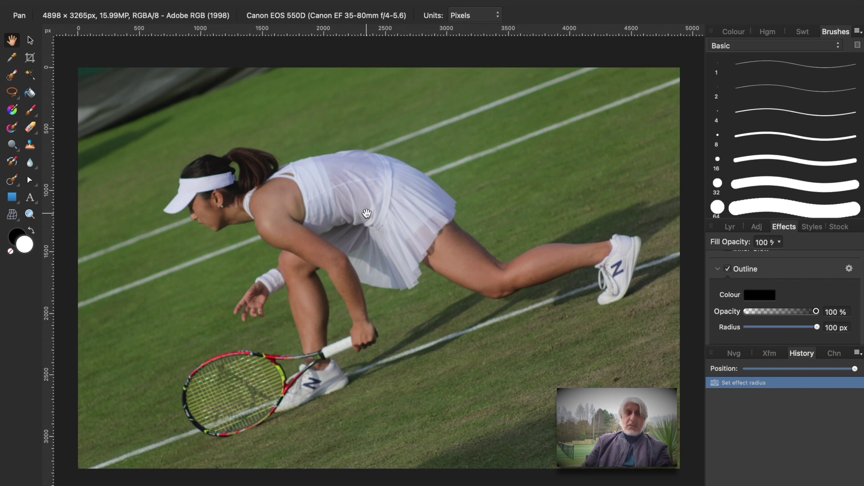
pyautogui.press('super+z')
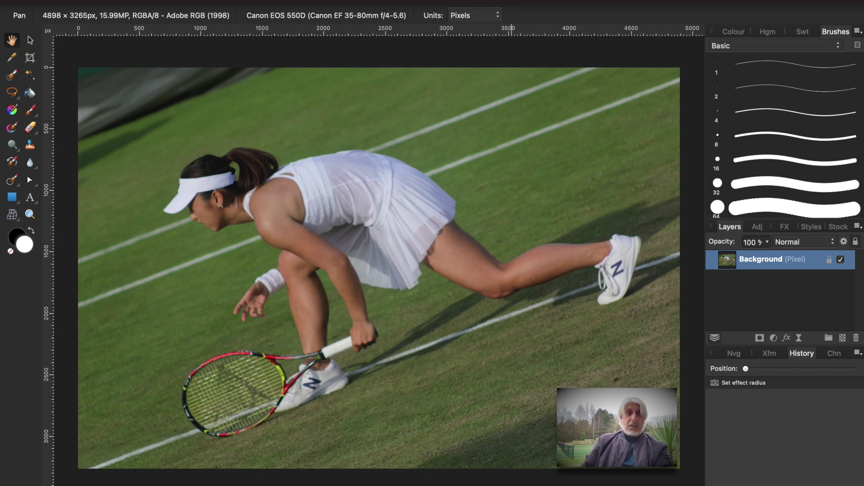
pyautogui.click(104, 1)
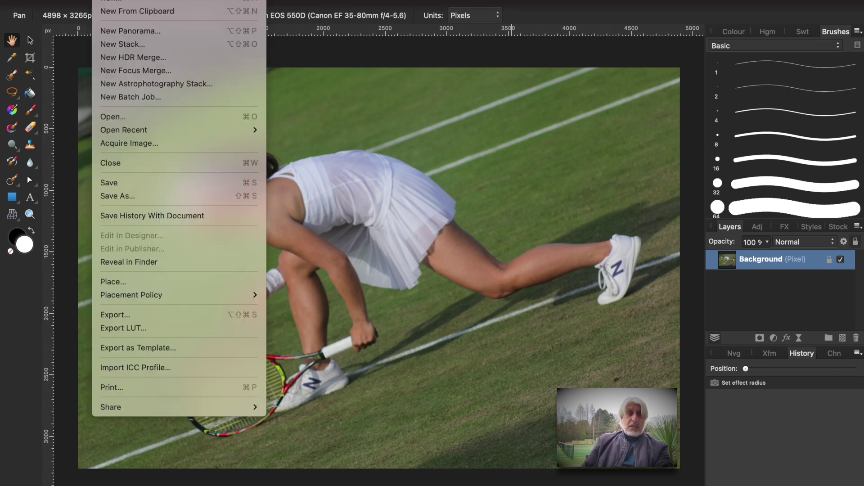
# - Open tennis 2.jpeg (3265 × 4898 px) from the Desktop and duplicate its Background layer
pyautogui.click(133, 117)
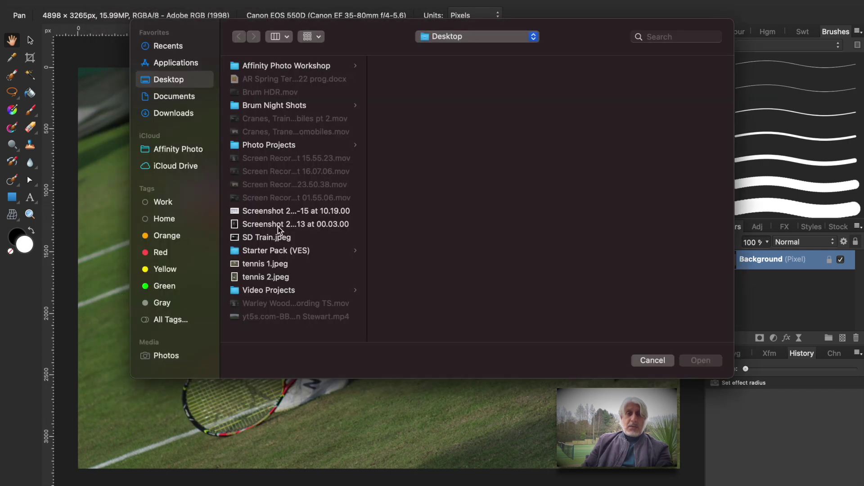
pyautogui.click(277, 277)
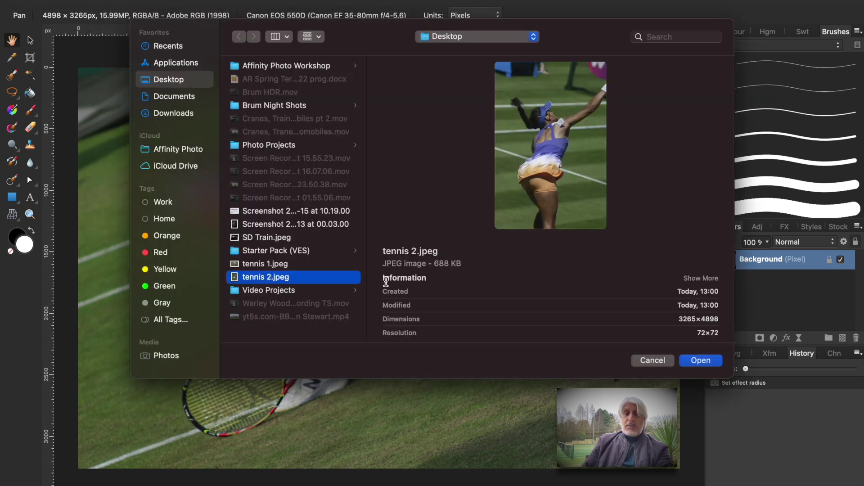
pyautogui.click(704, 360)
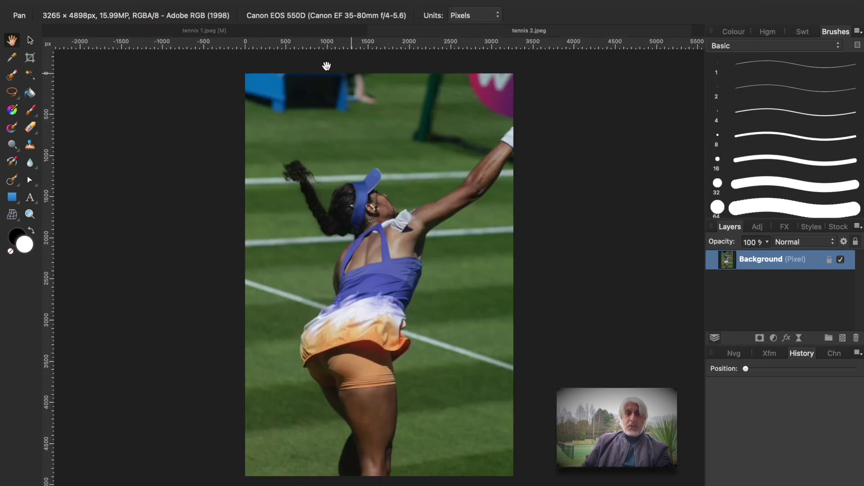
pyautogui.rightClick(756, 260)
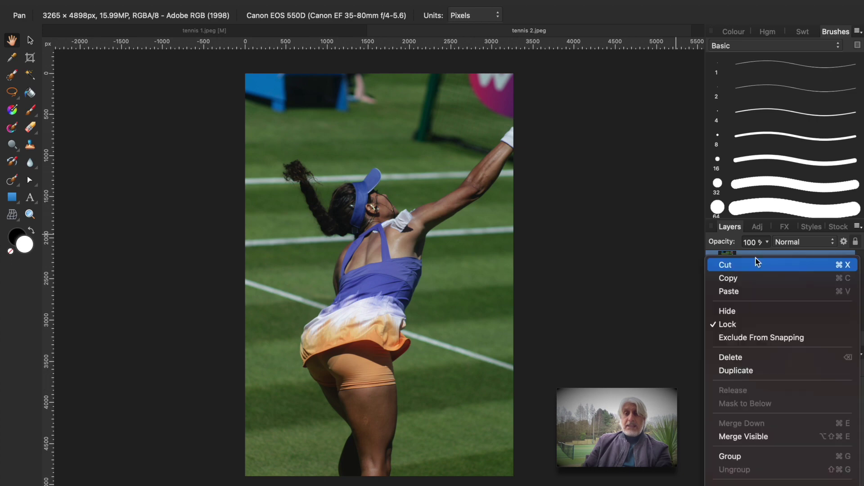
pyautogui.click(738, 370)
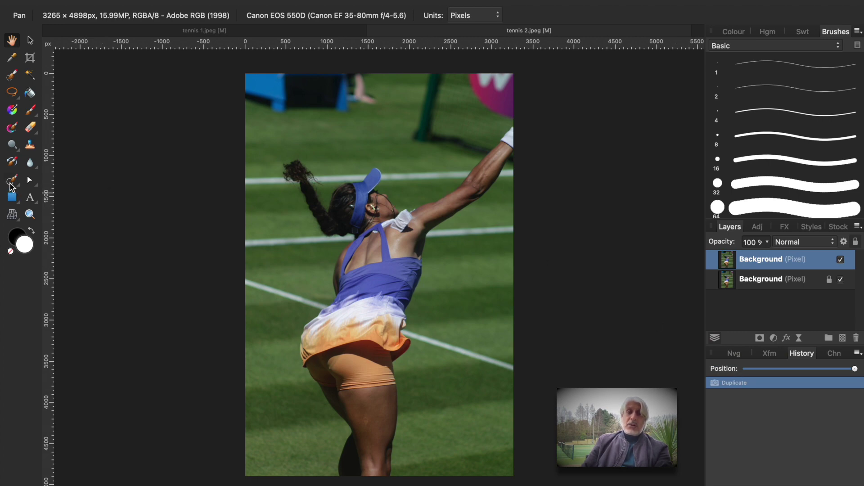
# - Set up the Inpainting Brush on a new empty pixel layer, sampling the current layer and below
pyautogui.click(12, 182)
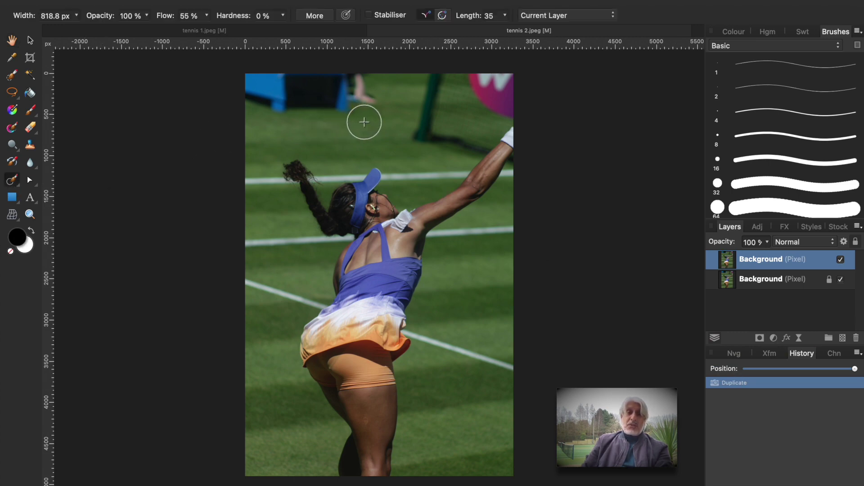
pyautogui.moveTo(356, 119)
pyautogui.mouseDown()
pyautogui.moveTo(372, 91)
pyautogui.moveTo(360, 78)
pyautogui.moveTo(342, 110)
pyautogui.moveTo(354, 97)
pyautogui.mouseUp()
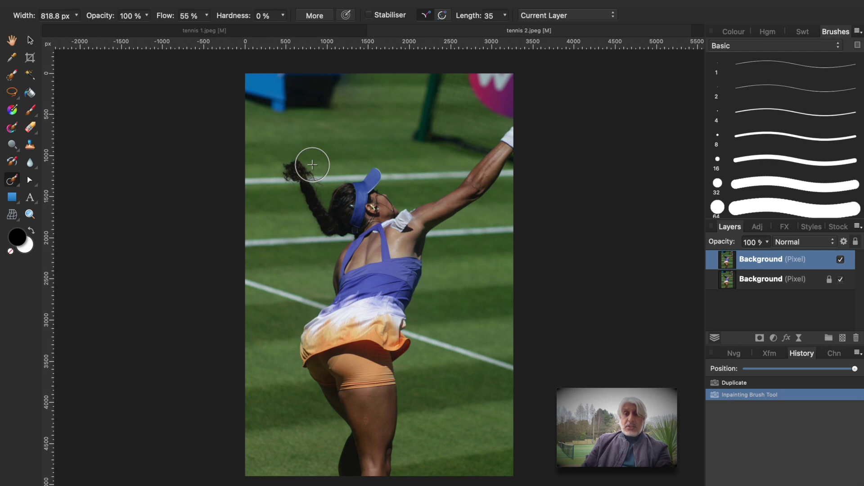
pyautogui.click(755, 382)
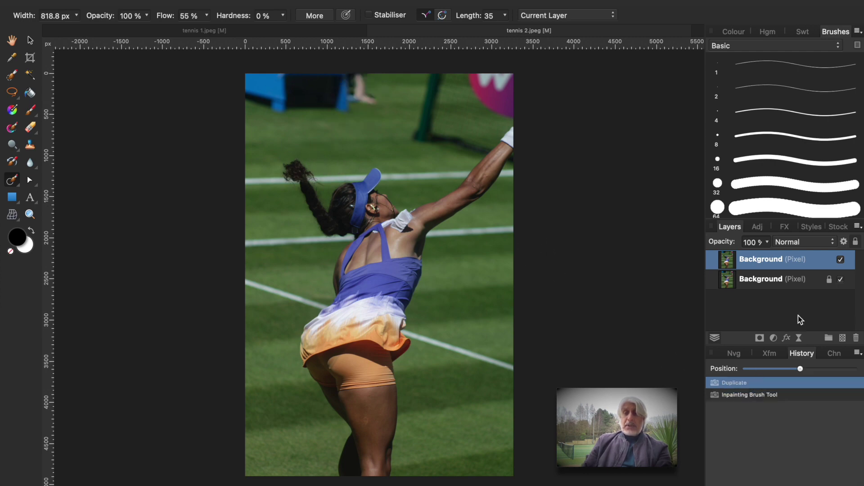
pyautogui.click(843, 338)
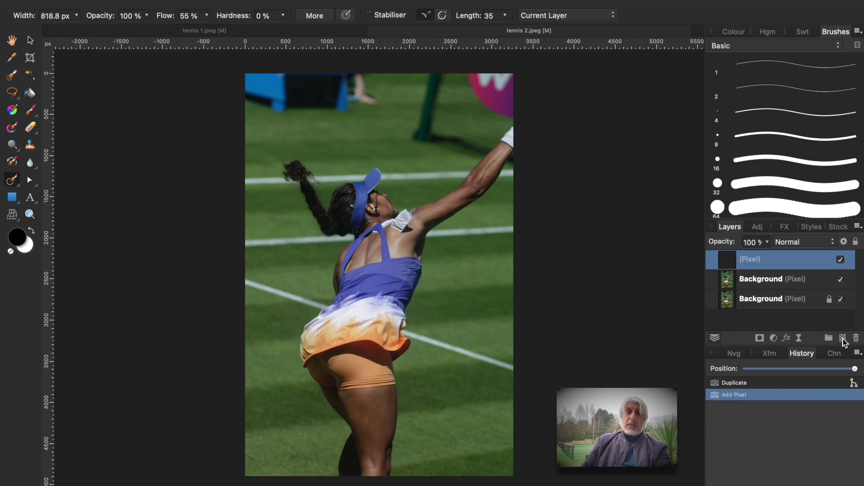
pyautogui.click(610, 16)
pyautogui.click(589, 29)
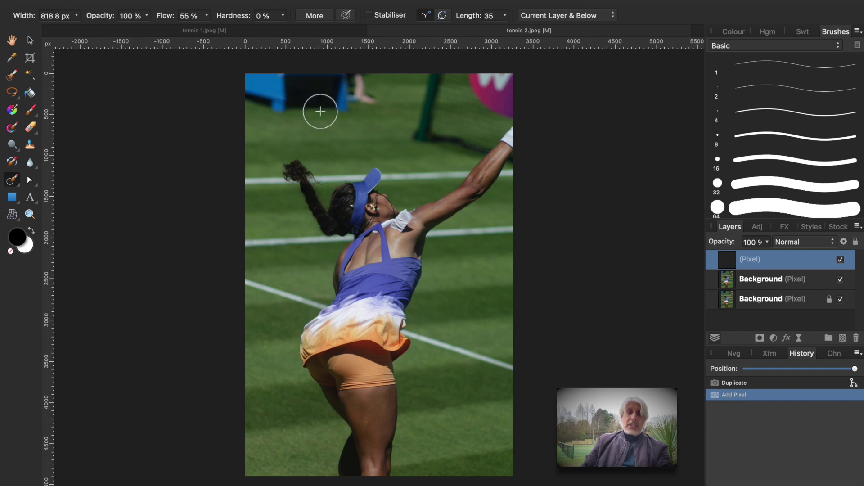
# - Paint out the blue board, spectator and leftover shapes along the top edge with six strokes
pyautogui.moveTo(370, 112)
pyautogui.mouseDown()
pyautogui.moveTo(370, 78)
pyautogui.moveTo(363, 107)
pyautogui.moveTo(352, 87)
pyautogui.moveTo(346, 108)
pyautogui.moveTo(363, 89)
pyautogui.moveTo(349, 111)
pyautogui.mouseUp()
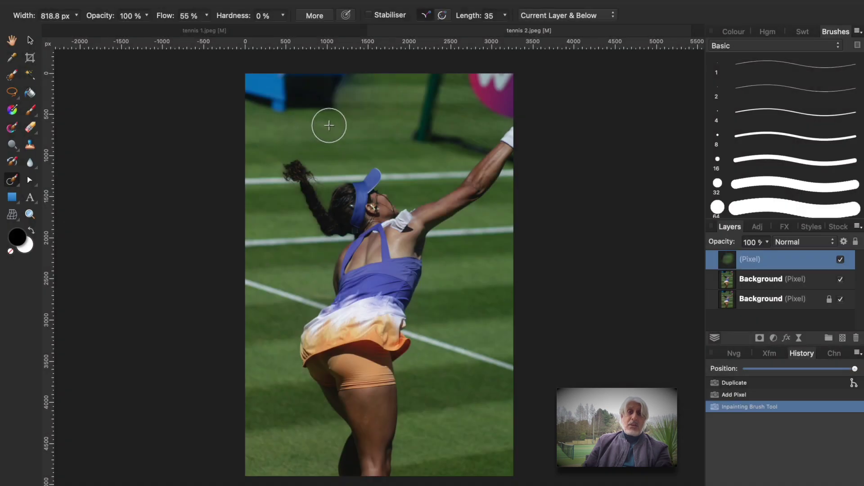
pyautogui.moveTo(329, 125)
pyautogui.mouseDown()
pyautogui.moveTo(332, 83)
pyautogui.moveTo(386, 126)
pyautogui.mouseUp()
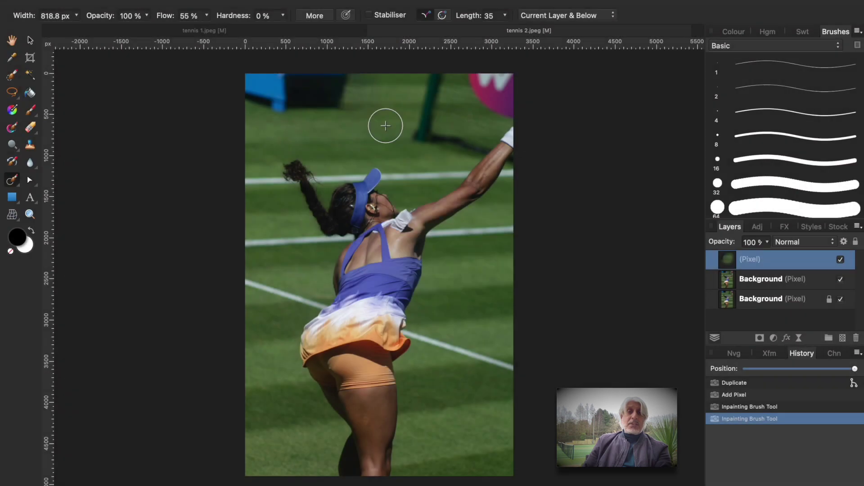
pyautogui.moveTo(357, 103)
pyautogui.mouseDown()
pyautogui.moveTo(246, 114)
pyautogui.moveTo(364, 120)
pyautogui.moveTo(237, 112)
pyautogui.mouseUp()
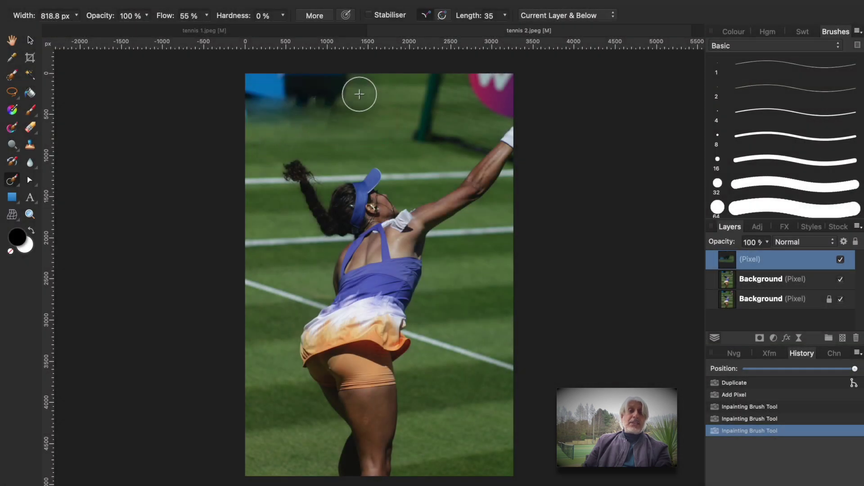
pyautogui.moveTo(364, 97)
pyautogui.mouseDown()
pyautogui.moveTo(260, 99)
pyautogui.moveTo(363, 83)
pyautogui.moveTo(228, 80)
pyautogui.moveTo(231, 104)
pyautogui.moveTo(268, 109)
pyautogui.moveTo(238, 123)
pyautogui.moveTo(326, 97)
pyautogui.moveTo(361, 71)
pyautogui.moveTo(341, 105)
pyautogui.moveTo(289, 112)
pyautogui.moveTo(329, 108)
pyautogui.mouseUp()
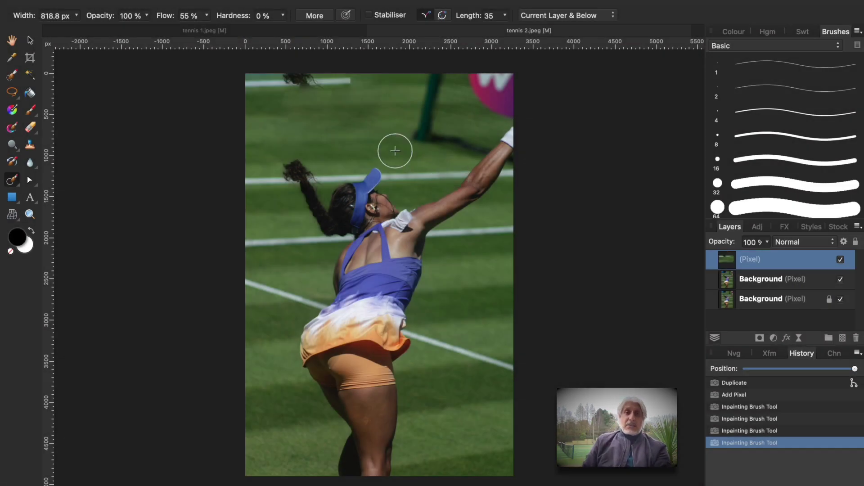
pyautogui.moveTo(363, 85); pyautogui.dragTo(197, 82)
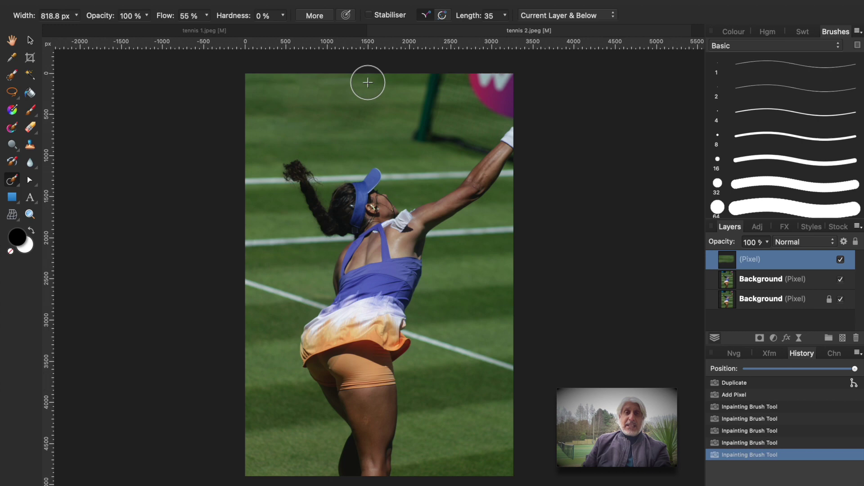
pyautogui.moveTo(368, 83); pyautogui.dragTo(247, 88)
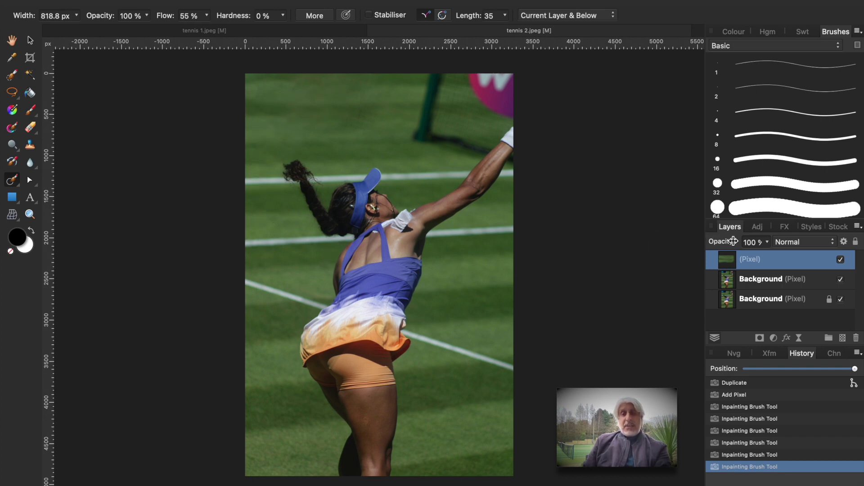
pyautogui.doubleClick(757, 260)
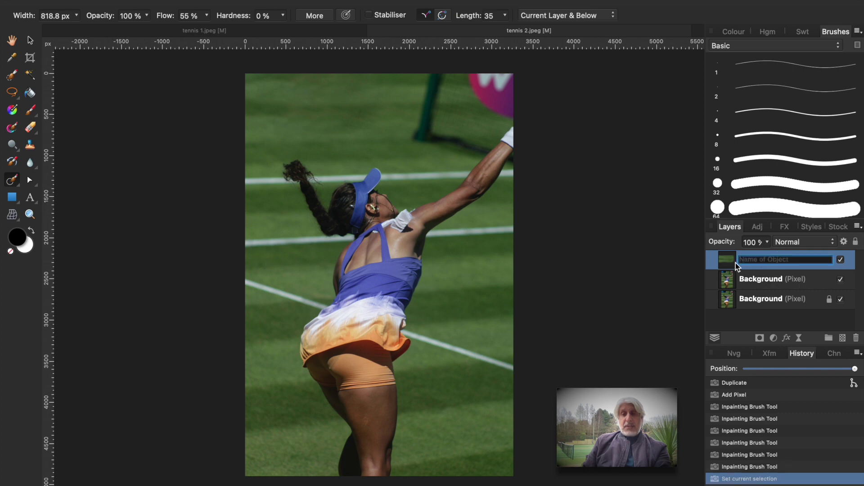
# - Group the pixel layer with the Background copy, then nest that group inside another group
pyautogui.keyDown('shift'); pyautogui.click(751, 280); pyautogui.keyUp('shift')
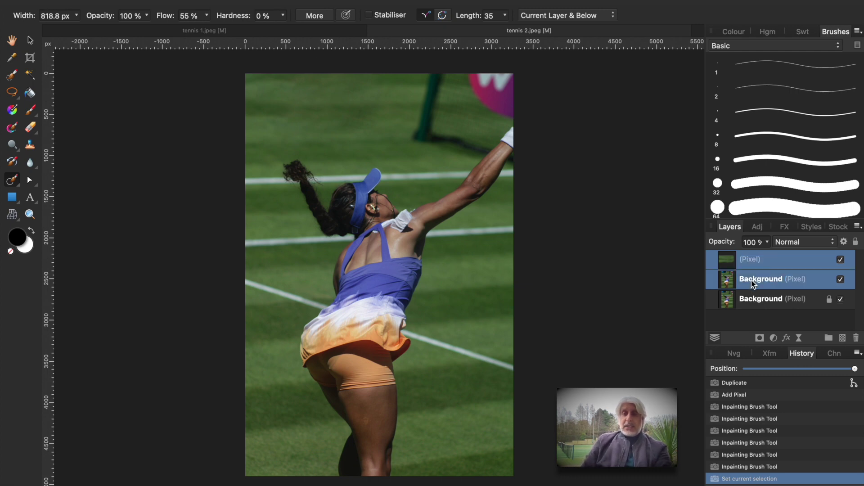
pyautogui.rightClick(750, 279)
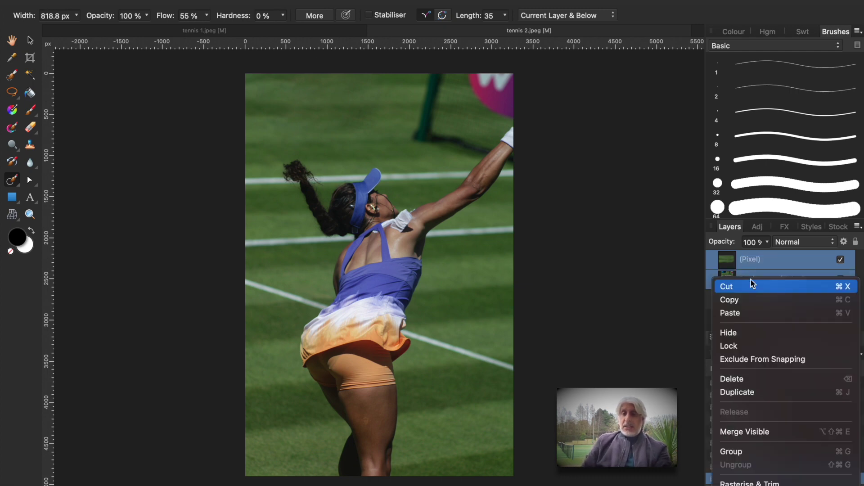
pyautogui.click(739, 452)
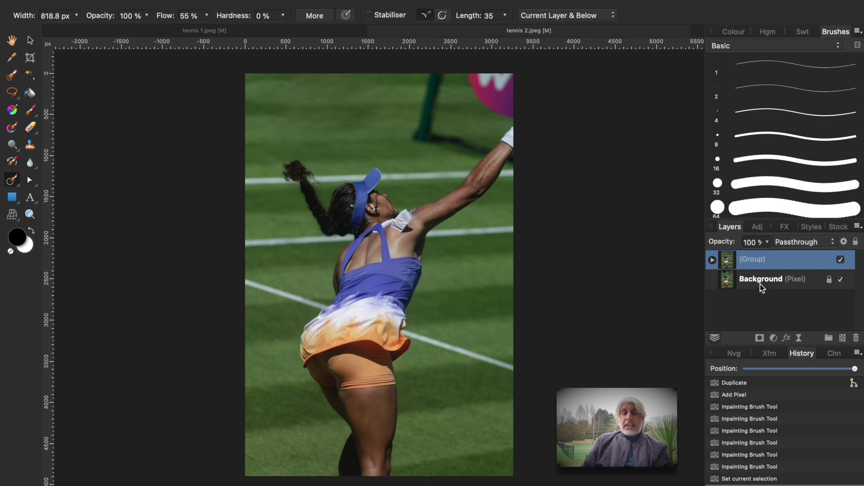
pyautogui.rightClick(765, 260)
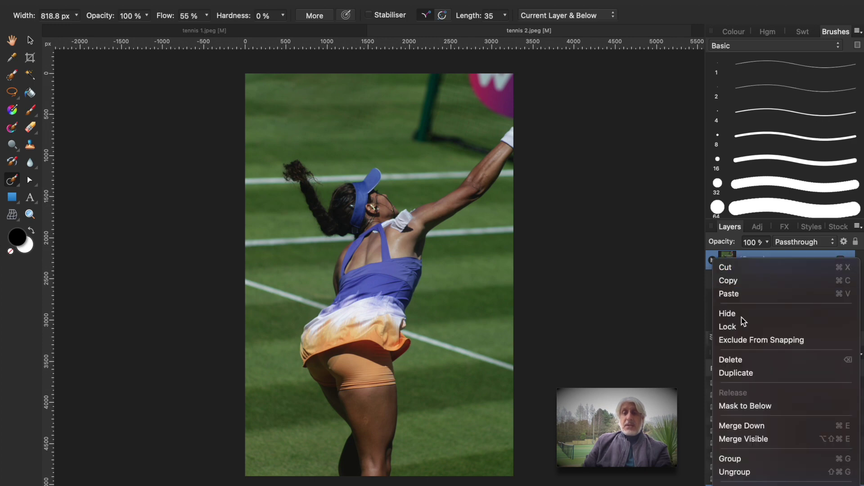
pyautogui.click(731, 458)
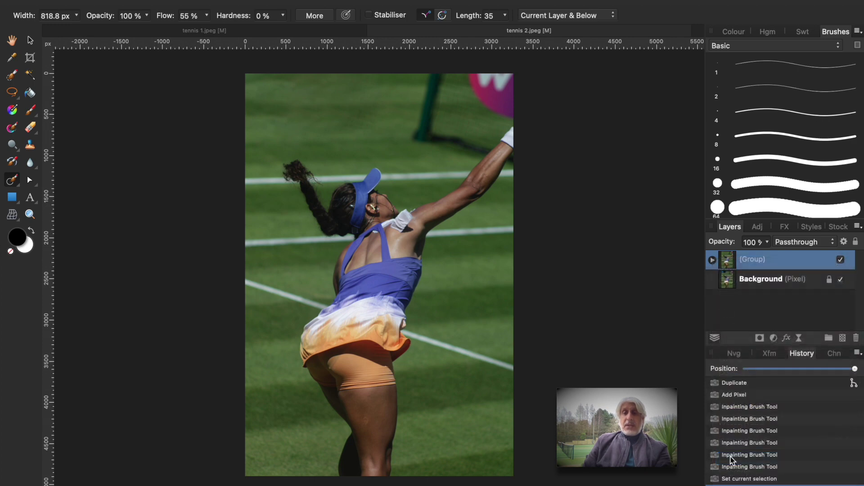
# - Try Overlay blending and lower opacity on the group, then step History back to before Overlay
pyautogui.click(833, 243)
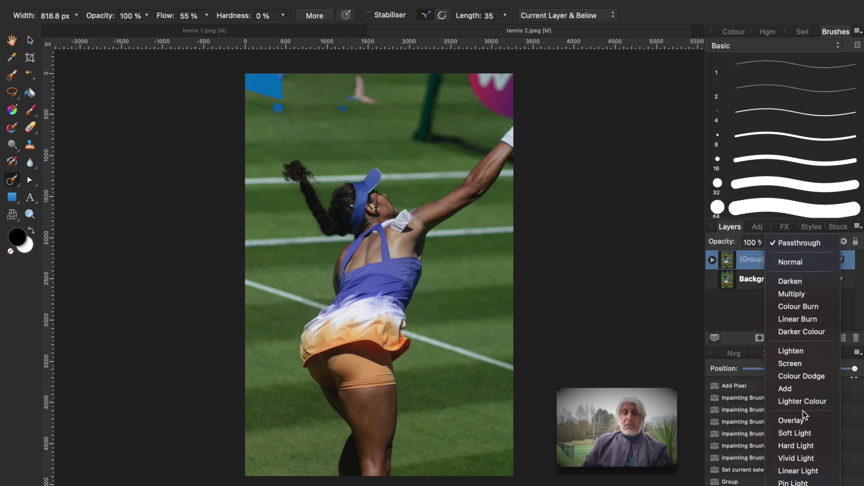
pyautogui.click(802, 420)
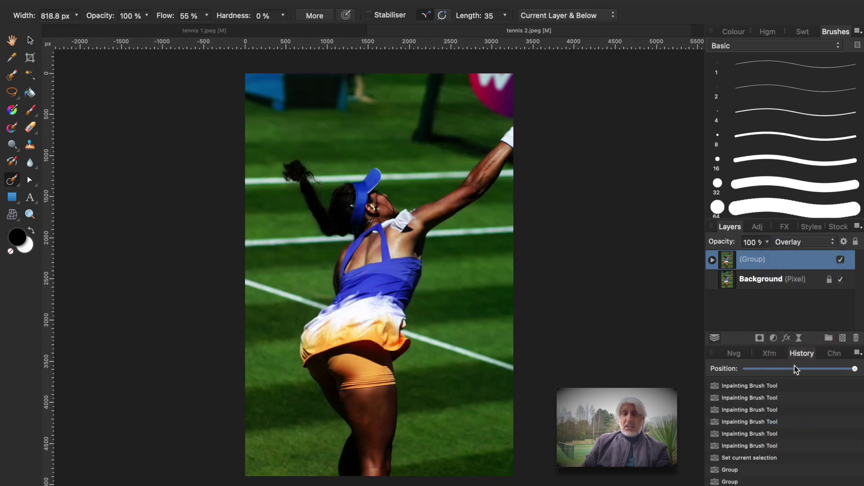
pyautogui.click(767, 242)
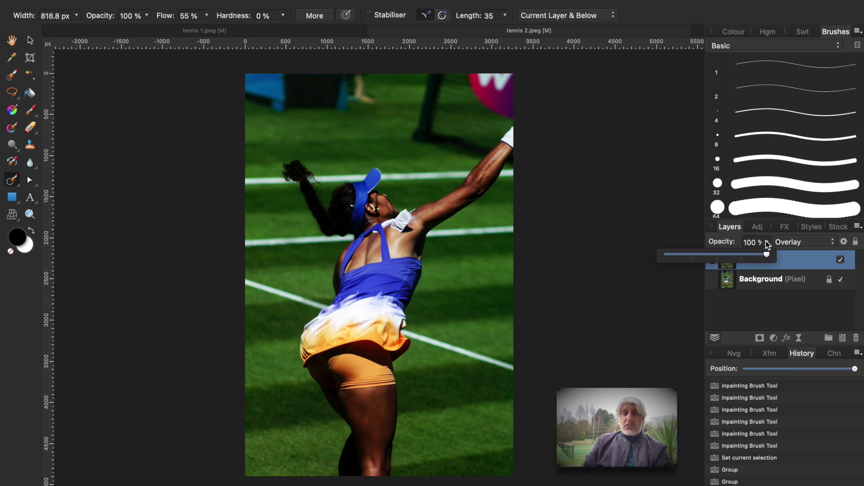
pyautogui.moveTo(766, 256); pyautogui.dragTo(704, 258)
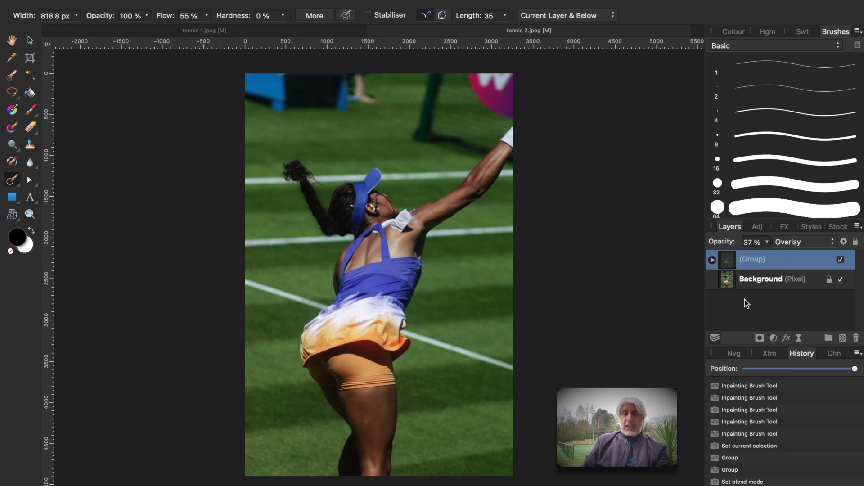
pyautogui.click(745, 299)
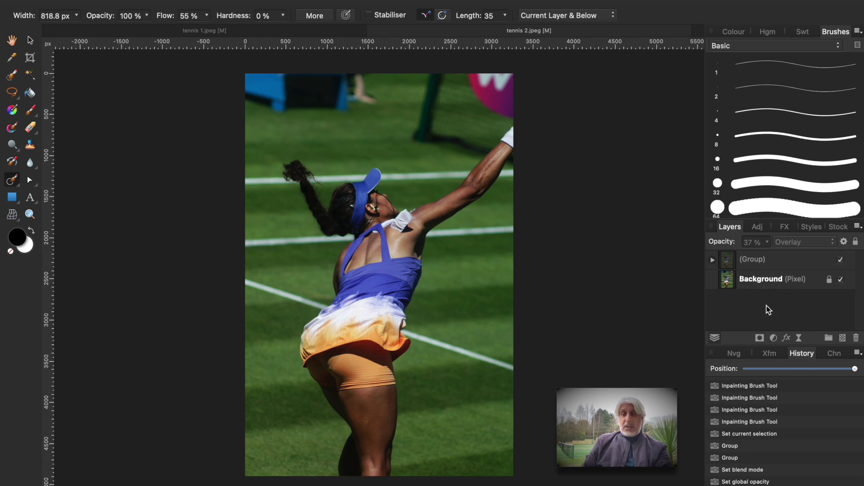
pyautogui.click(736, 481)
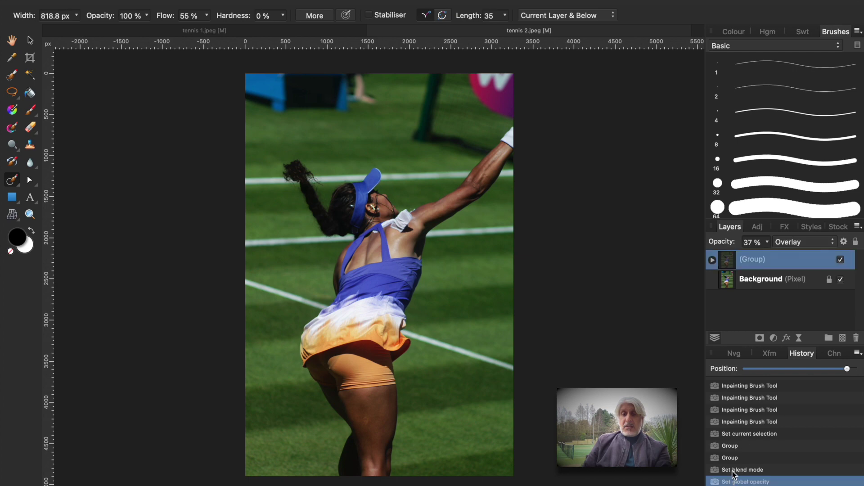
pyautogui.click(732, 470)
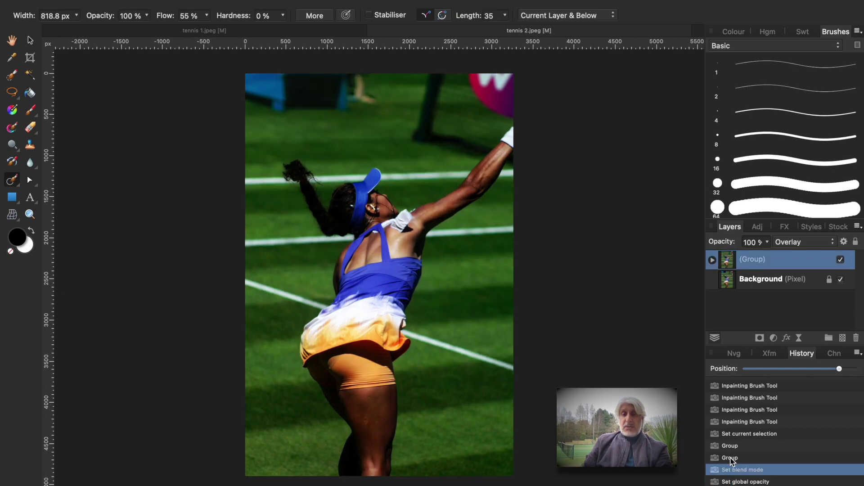
pyautogui.click(732, 458)
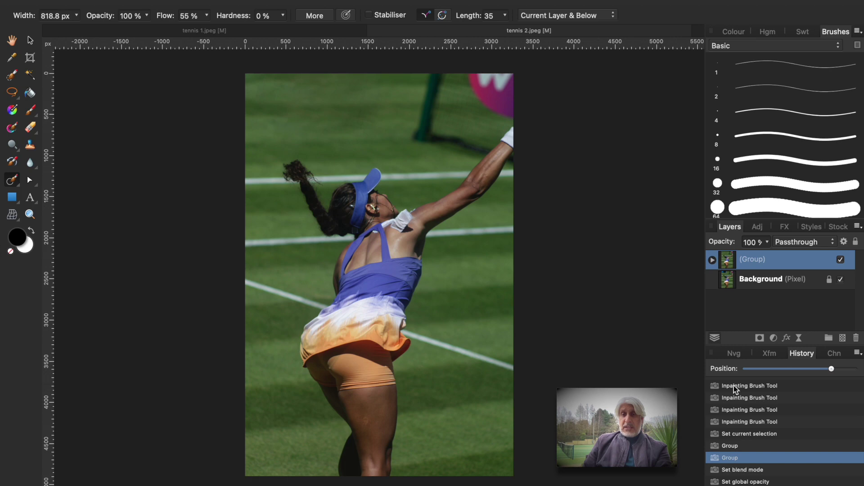
# - Inspect the nested groups, then step History back to before the layers were grouped
pyautogui.click(742, 306)
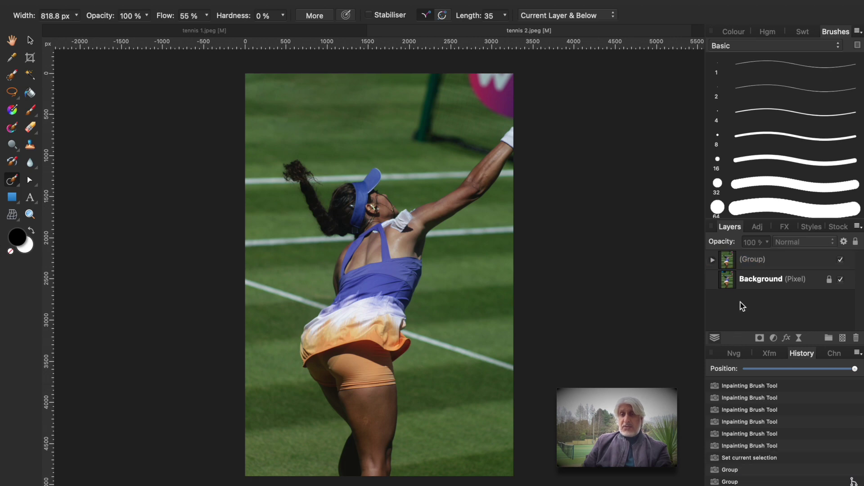
pyautogui.click(840, 280)
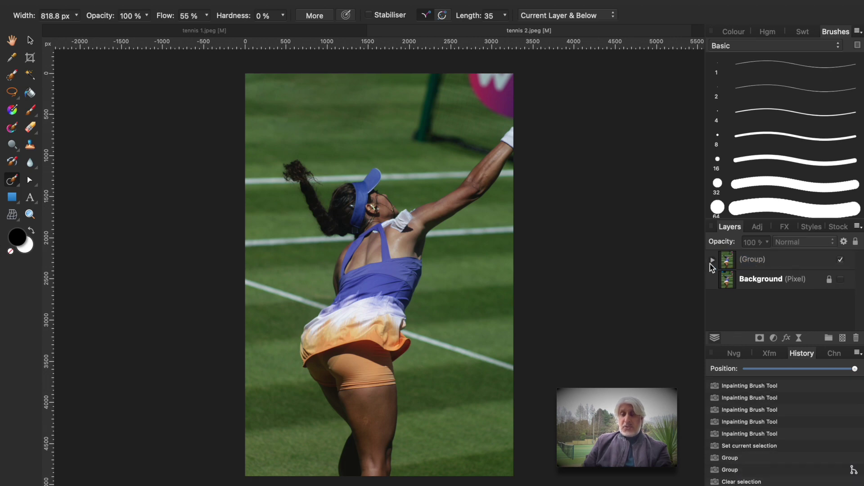
pyautogui.click(712, 260)
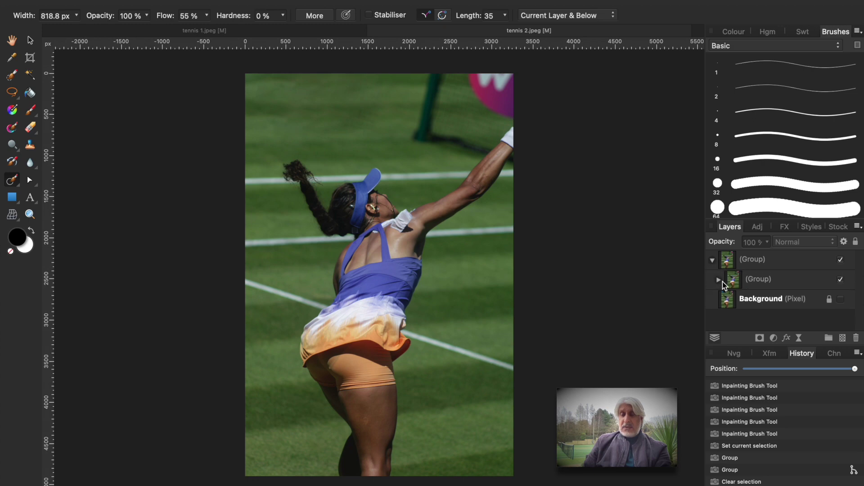
pyautogui.click(719, 280)
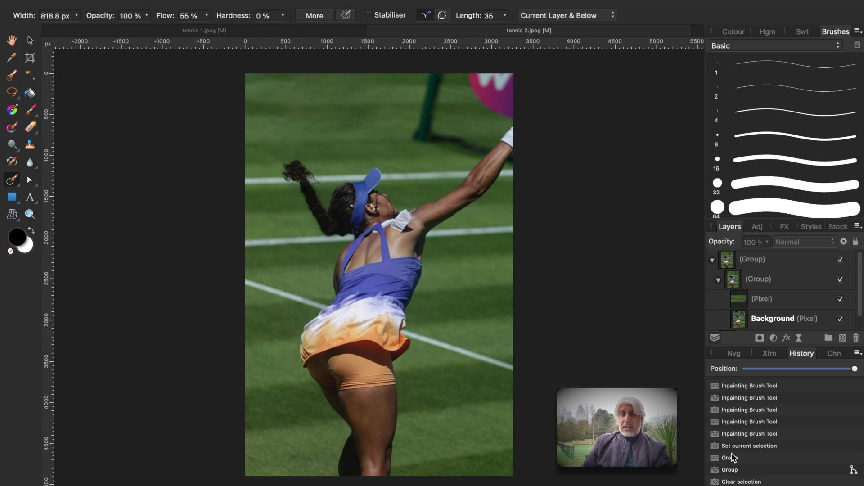
pyautogui.click(735, 483)
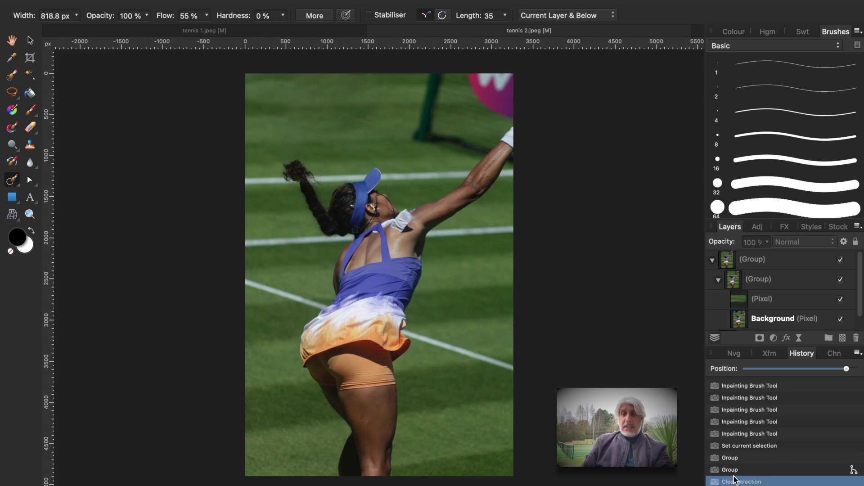
pyautogui.click(733, 470)
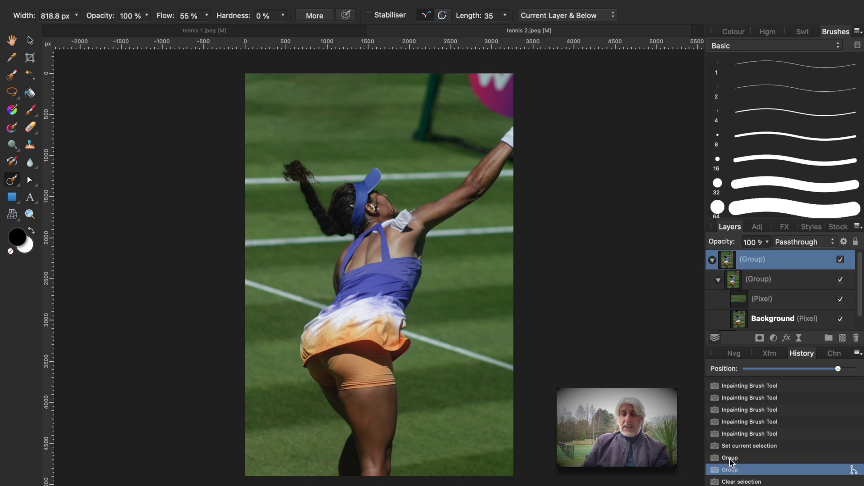
pyautogui.click(729, 459)
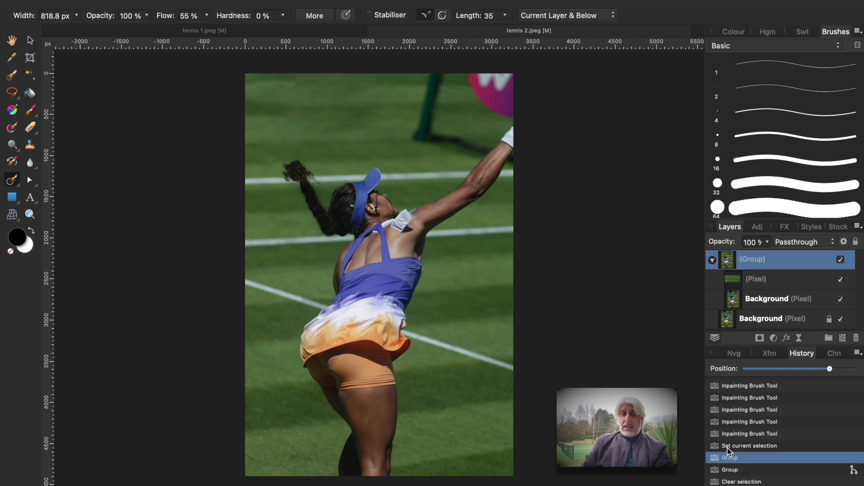
pyautogui.click(727, 448)
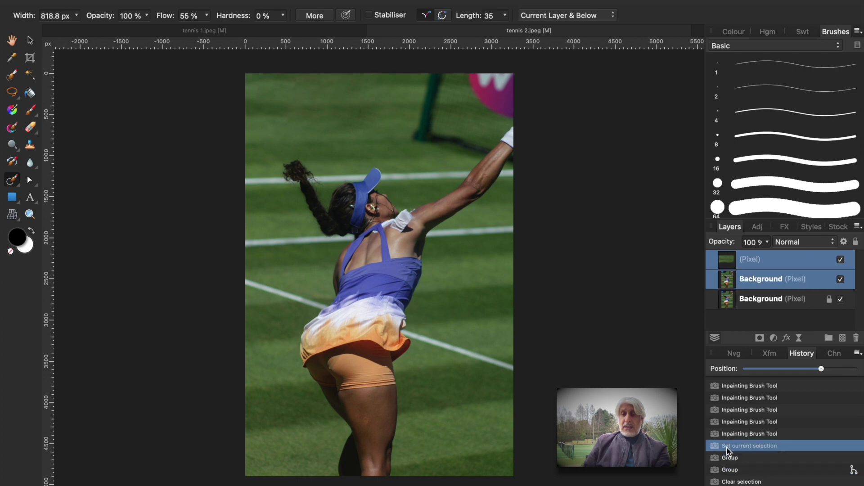
# - Group the (Pixel) layer with the Background copy in one Passthrough group and hide the locked Background
pyautogui.click(758, 319)
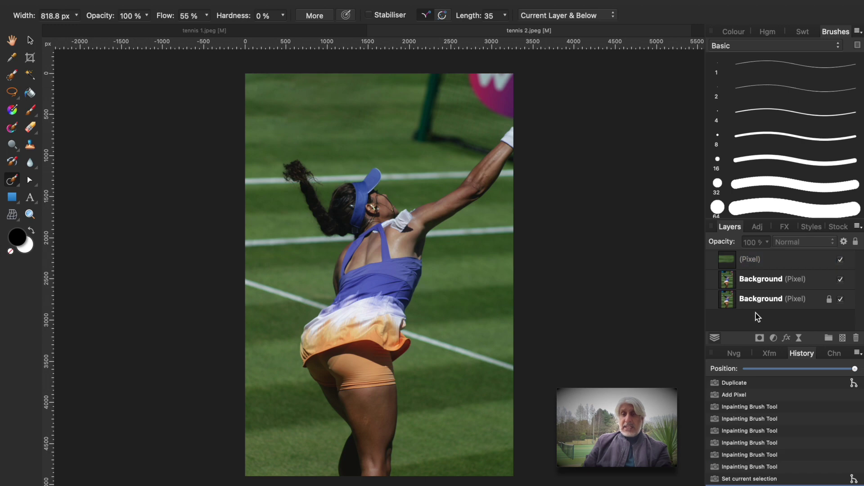
pyautogui.click(760, 260)
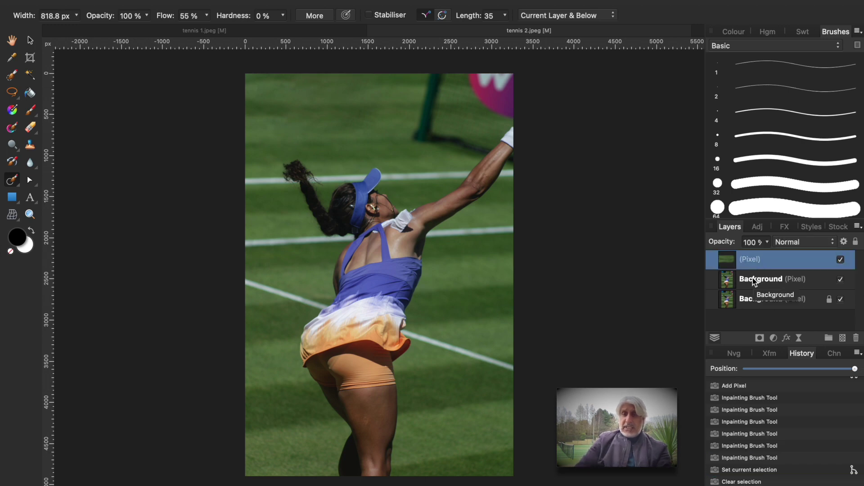
pyautogui.keyDown('shift'); pyautogui.click(752, 278); pyautogui.keyUp('shift')
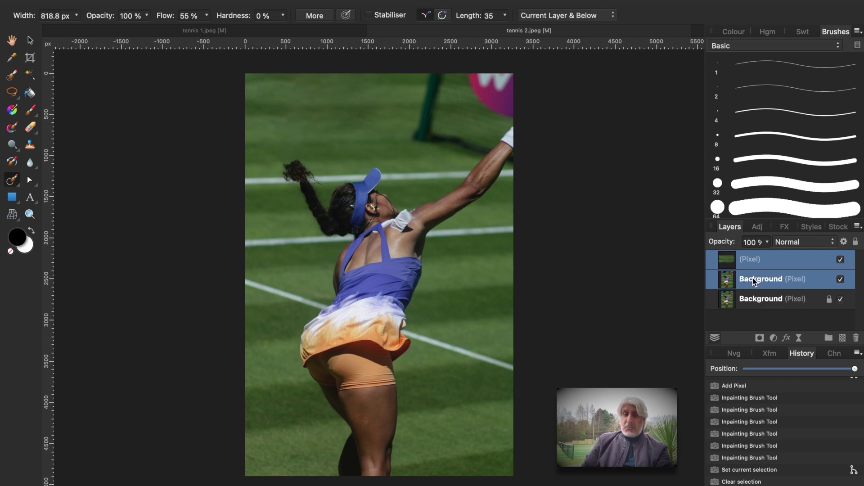
pyautogui.rightClick(753, 277)
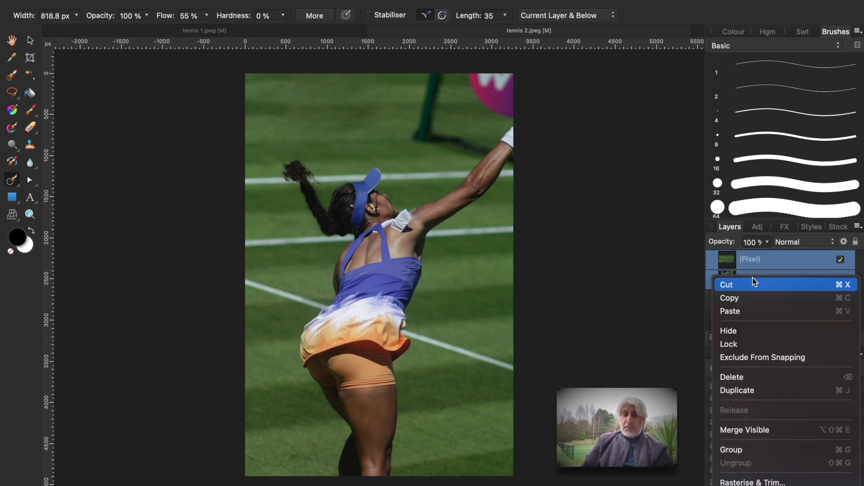
pyautogui.click(739, 448)
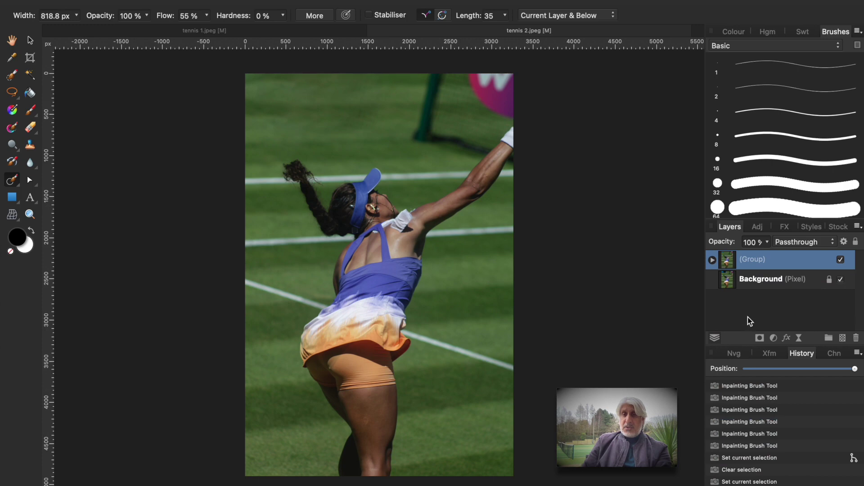
pyautogui.click(840, 279)
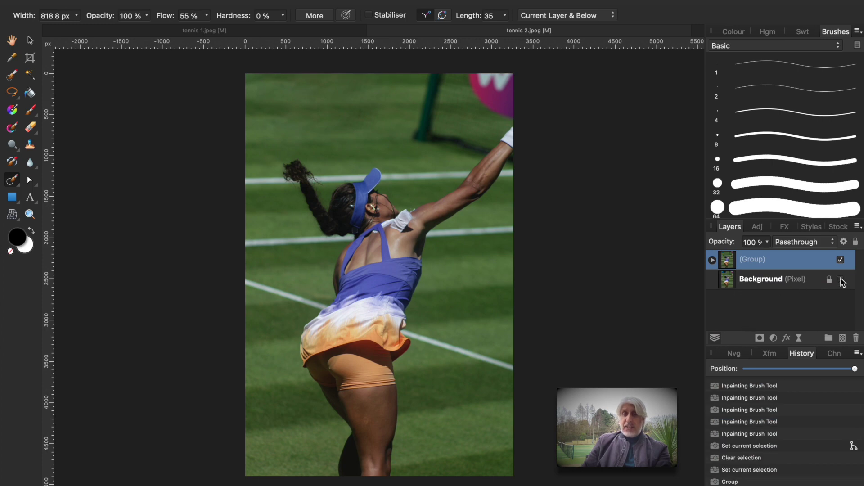
pyautogui.click(712, 260)
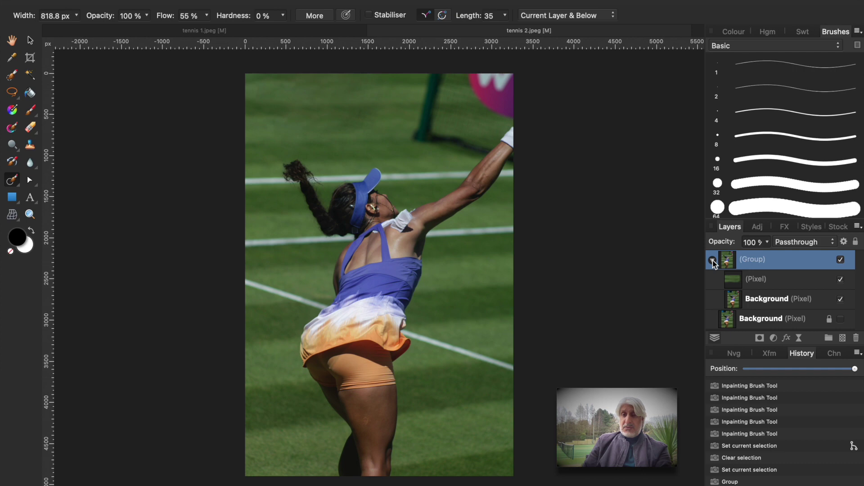
pyautogui.click(712, 260)
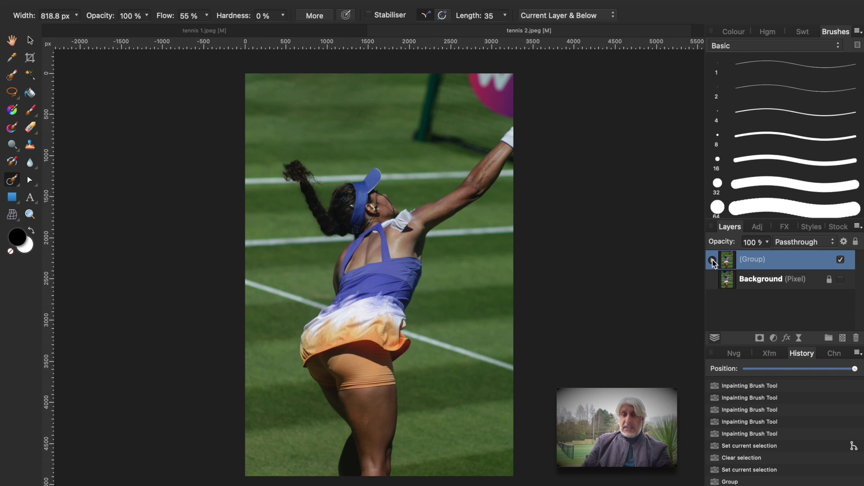
# - Duplicate the group and set the copy to Overlay blend mode at 70% opacity
pyautogui.rightClick(766, 260)
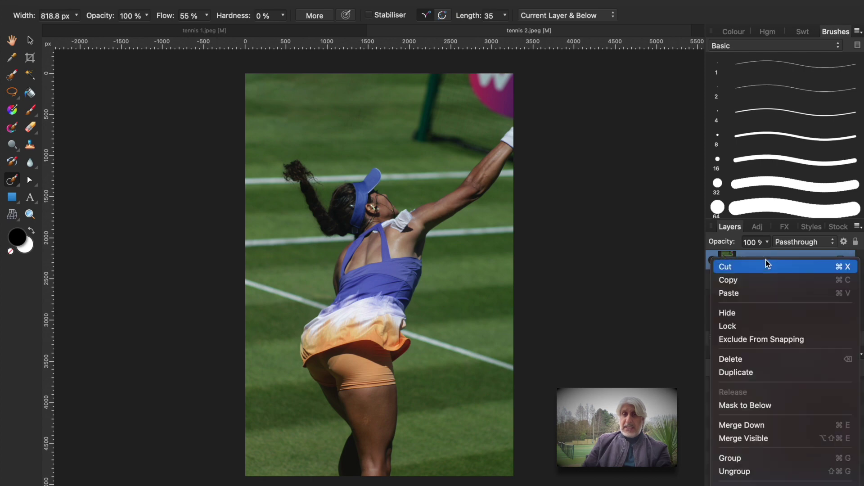
pyautogui.click(739, 371)
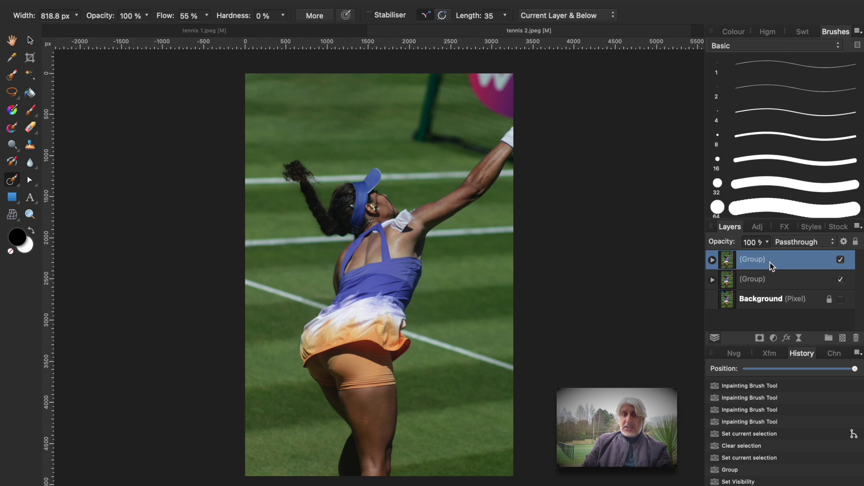
pyautogui.click(831, 241)
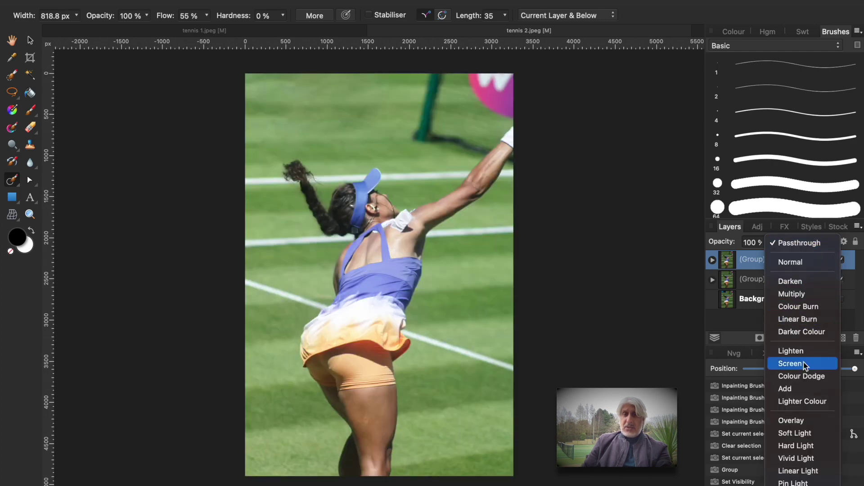
pyautogui.click(802, 422)
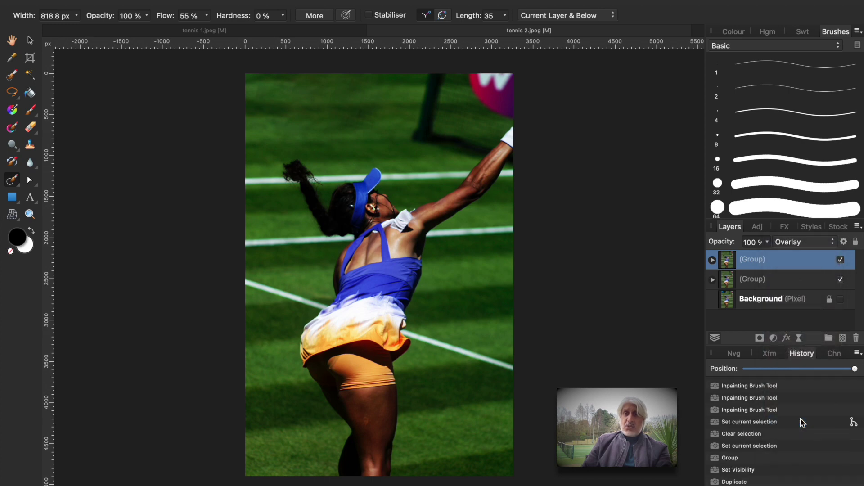
pyautogui.click(766, 243)
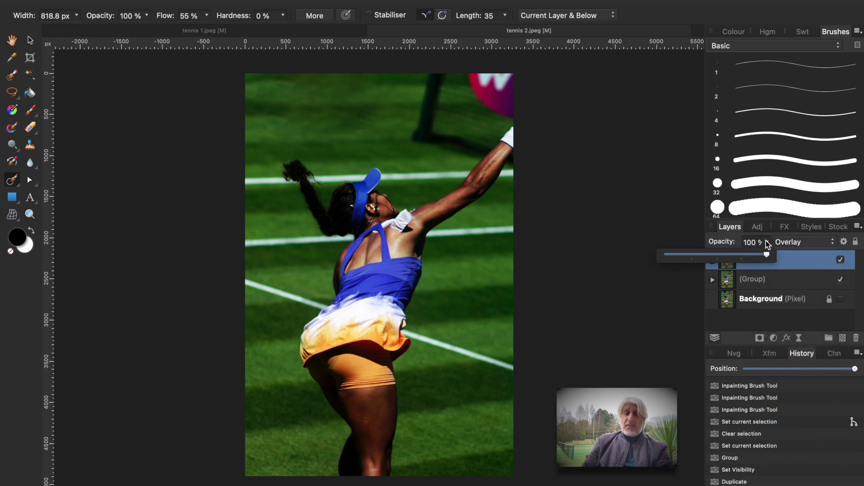
pyautogui.moveTo(768, 258); pyautogui.dragTo(736, 257)
pyautogui.click(731, 318)
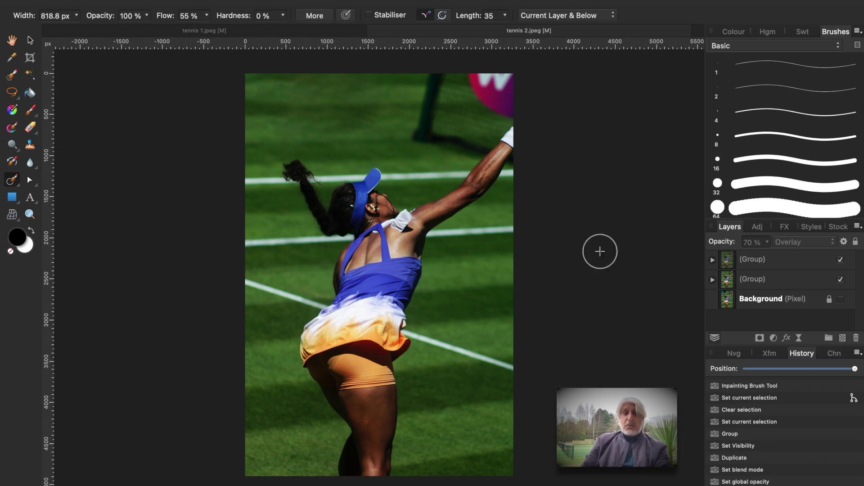
# - Add a Curves adjustment from the first preset and raise the curve through the upper midtones
pyautogui.click(758, 228)
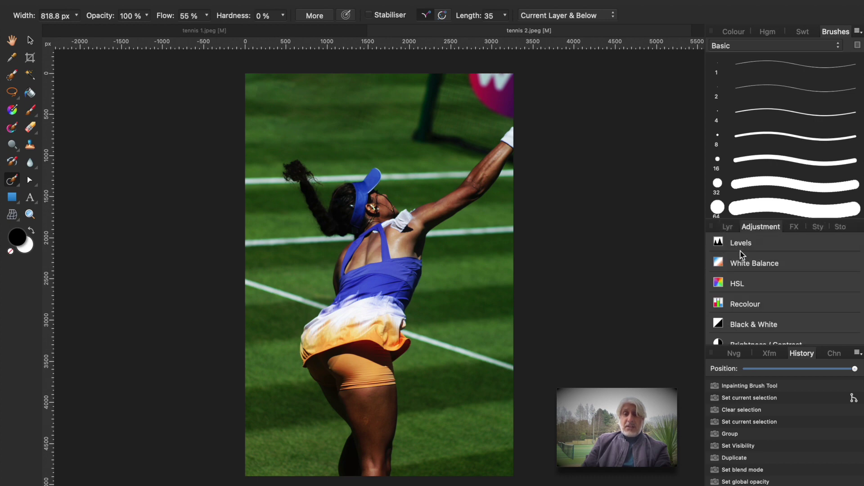
pyautogui.scroll(-5, 747, 308)
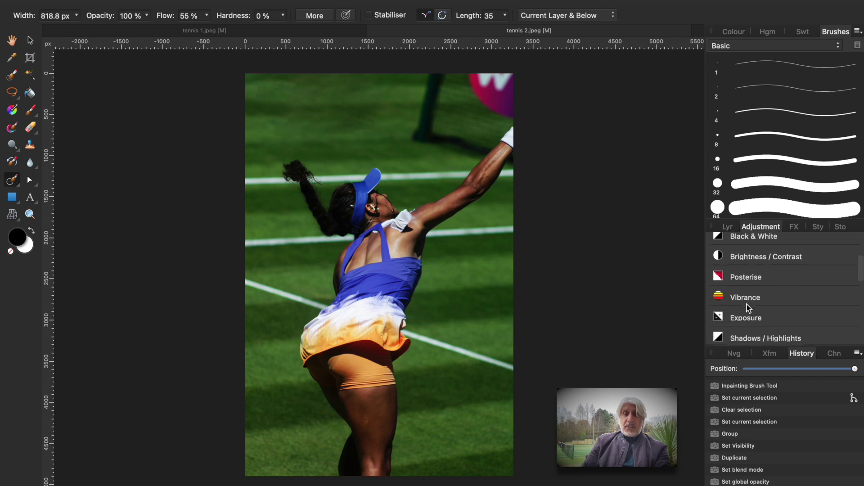
pyautogui.scroll(-1, 747, 309)
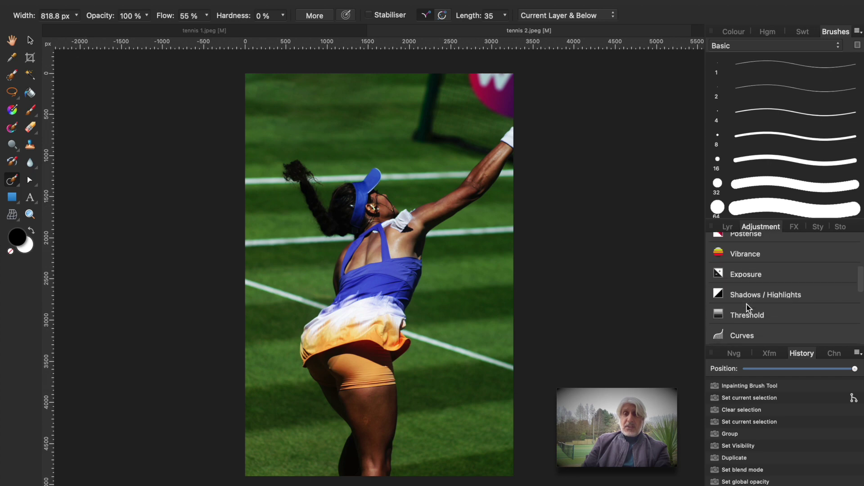
pyautogui.scroll(-2, 747, 309)
pyautogui.click(748, 285)
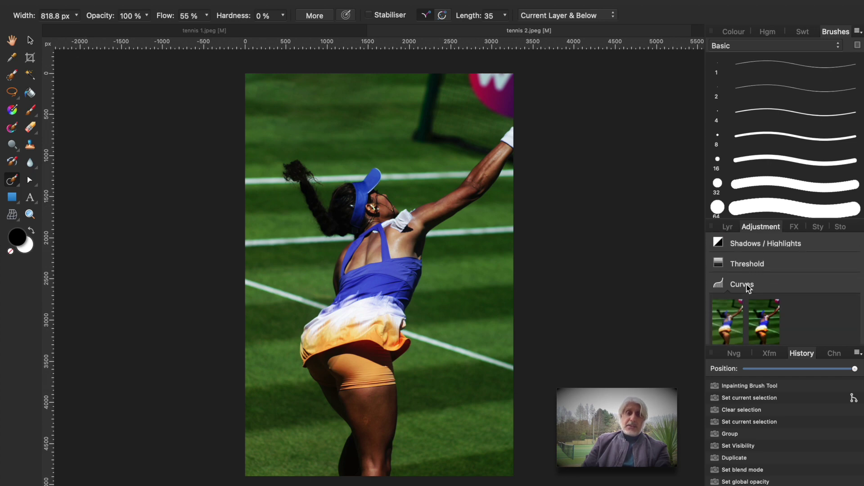
pyautogui.click(728, 312)
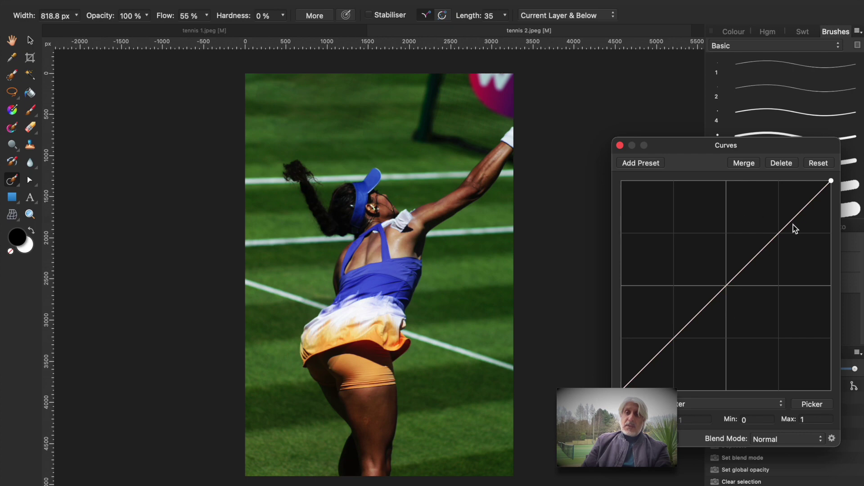
pyautogui.moveTo(788, 224); pyautogui.dragTo(772, 212)
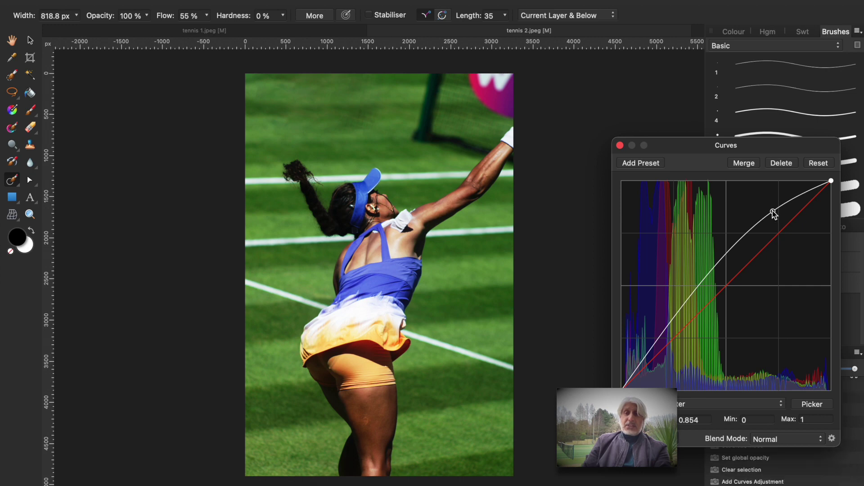
pyautogui.click(620, 145)
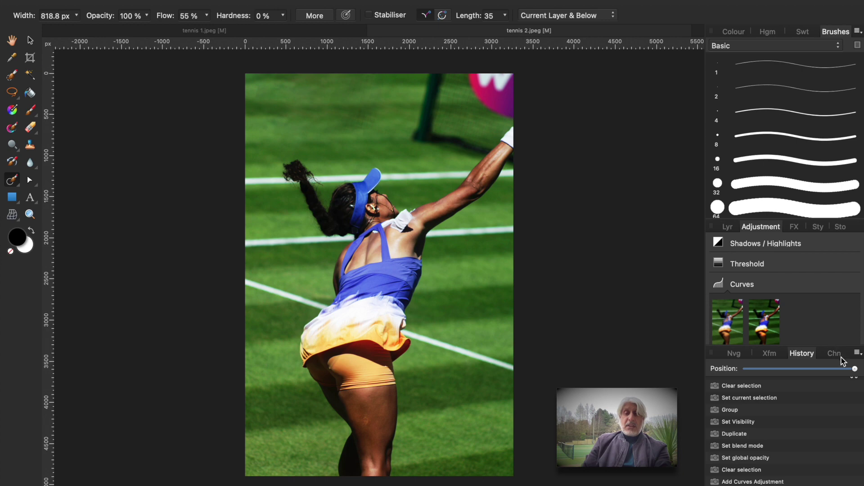
pyautogui.moveTo(855, 370); pyautogui.dragTo(742, 370)
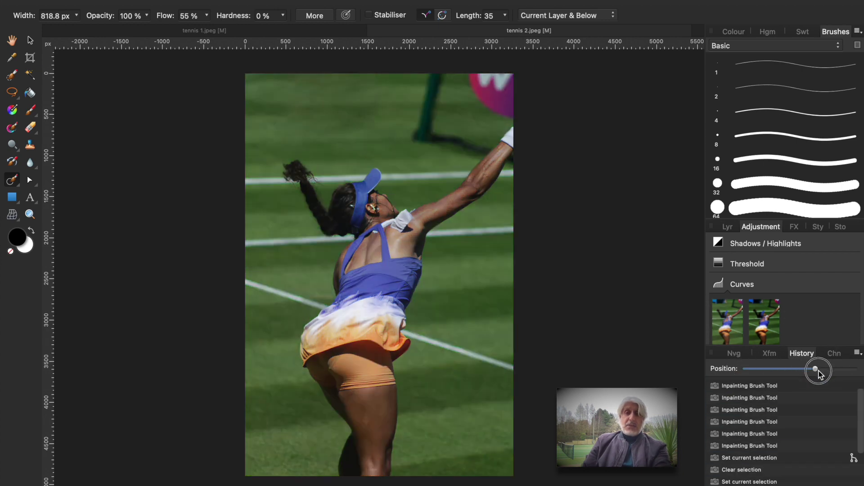
pyautogui.moveTo(818, 374); pyautogui.dragTo(855, 369)
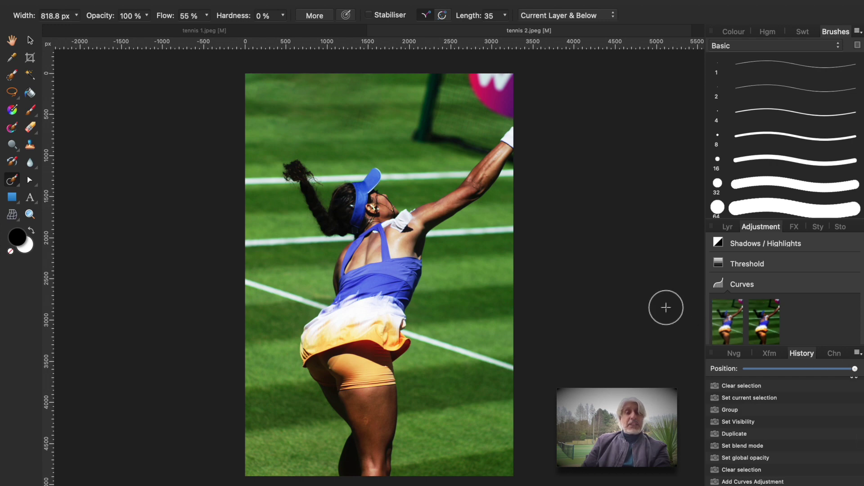